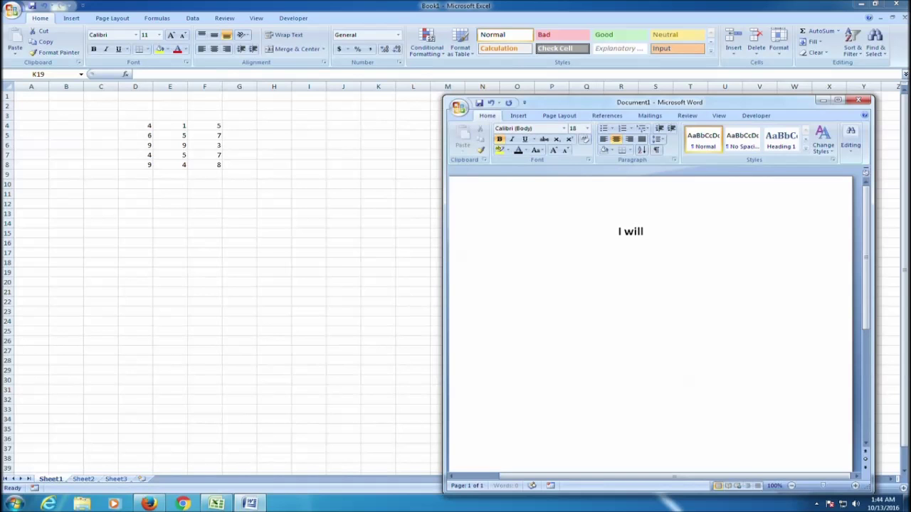
Step: Finish the Word intro sentence so it ends 'make a simple bar graph and label it.'
type("show you how to make a simple bar graph and labe l")
key("BackSpace")
key("BackSpace")
type("l it.")
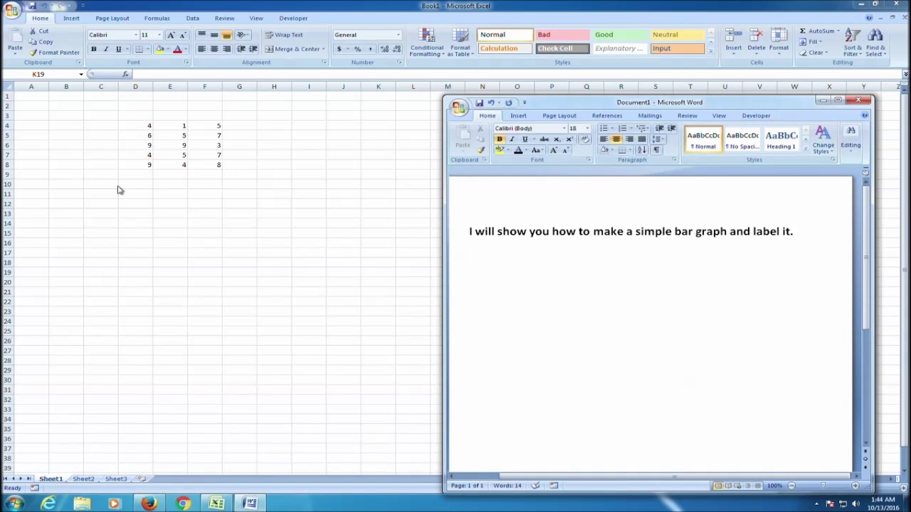
Step: Switch to Excel and enter the heading 'Test Set 1' in cell D3
left_click(118, 191)
left_click(79, 214)
left_click(147, 125)
left_click(145, 116)
type("T")
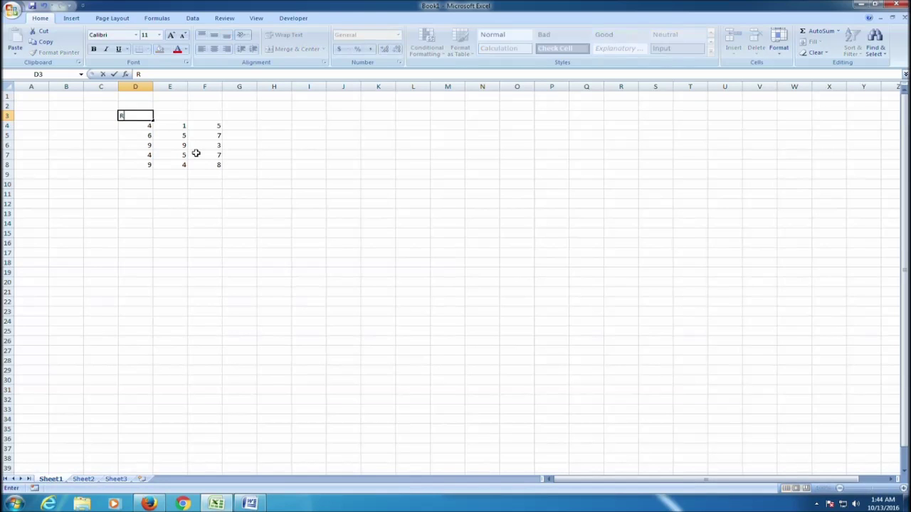
type("est S")
type("et 1")
Step: Clear the old sample numbers from column D, starting at D4
left_click(148, 126)
key("BackSpace")
key("Return")
key("BackSpace")
key("Return")
key("BackSpace")
key("Return")
key("BackSpace")
key("Up")
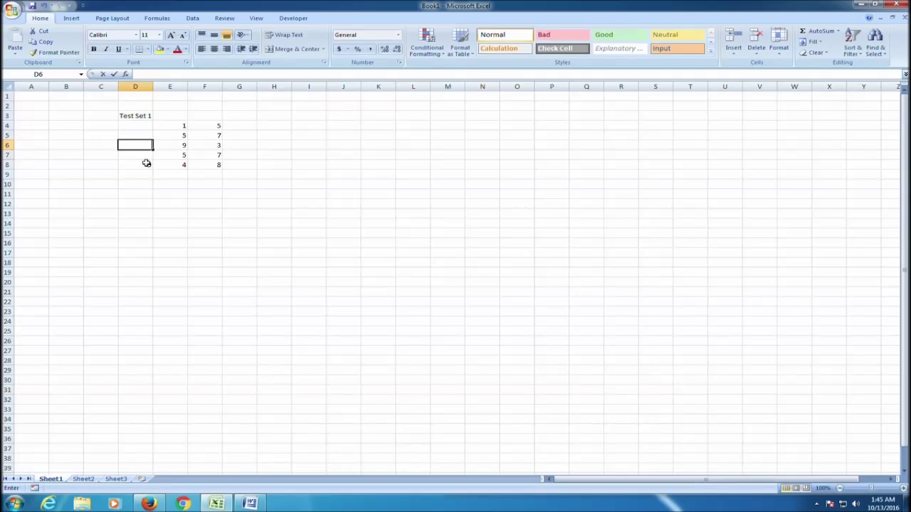
Step: Clear the old values in column E (E8 up to E4) and the F column range
left_click(146, 164)
left_click(168, 164)
key("BackSpace")
key("Up")
key("BackSpace")
key("Up")
key("BackSpace")
key("Up")
key("BackSpace")
key("Up")
key("BackSpace")
left_click_drag(206, 163, 203, 125)
key("Delete")
Step: Replace the D3 heading with student names Tom, Jane, John and Samuel across D3:G3
left_click(141, 116)
key("Delete")
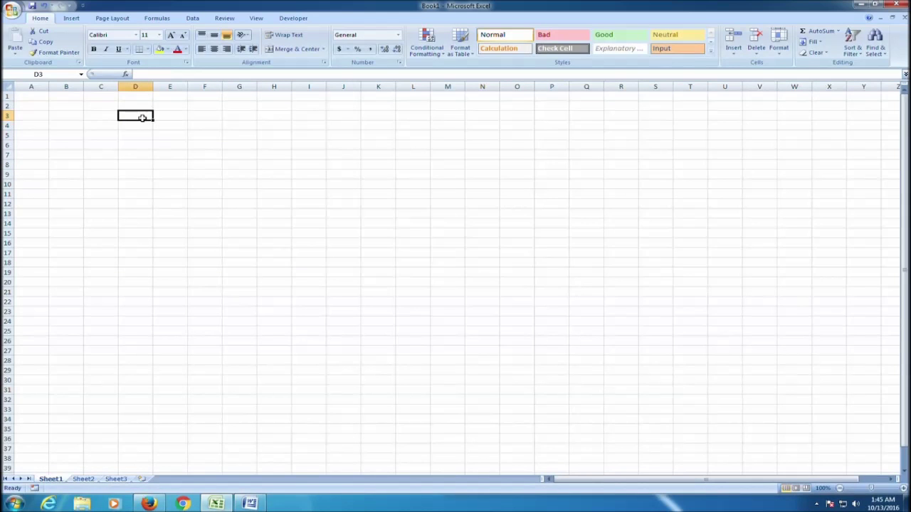
type("Tom")
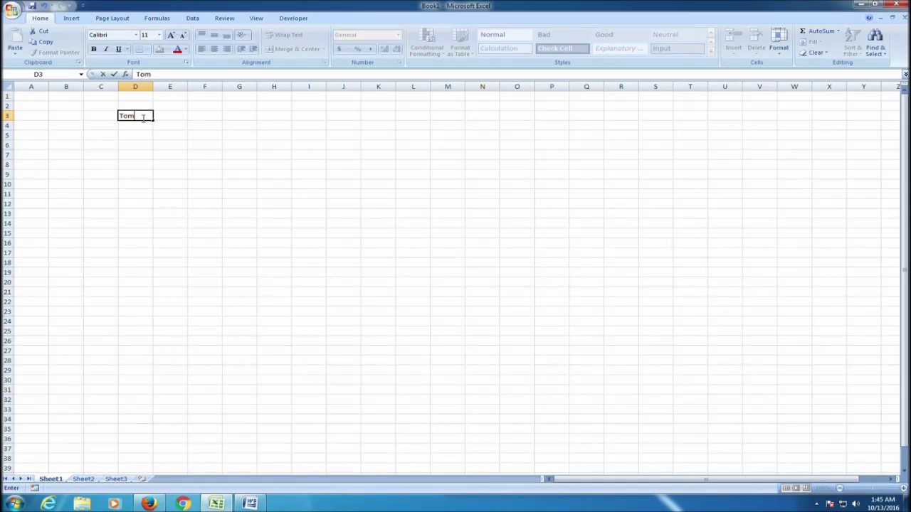
key("Tab")
type("Jane")
key("Tab")
type("John")
key("Tab")
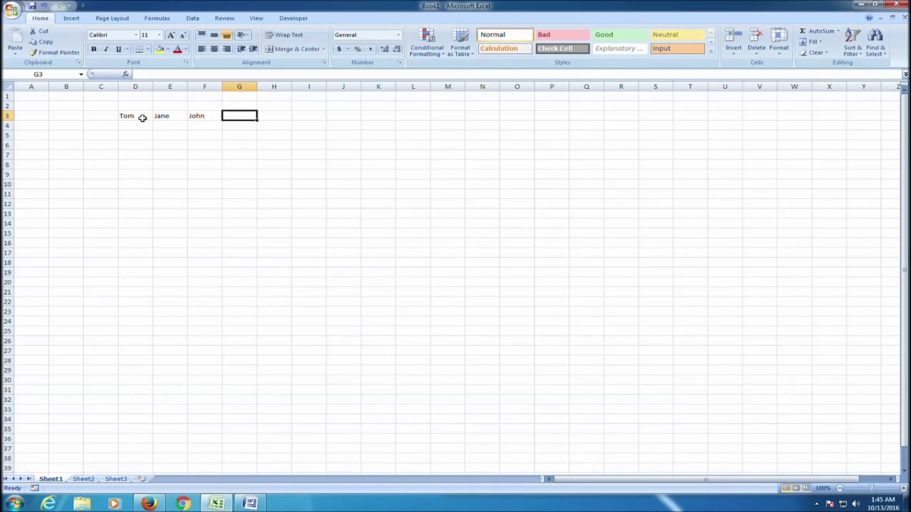
type("Samuel")
key("Return")
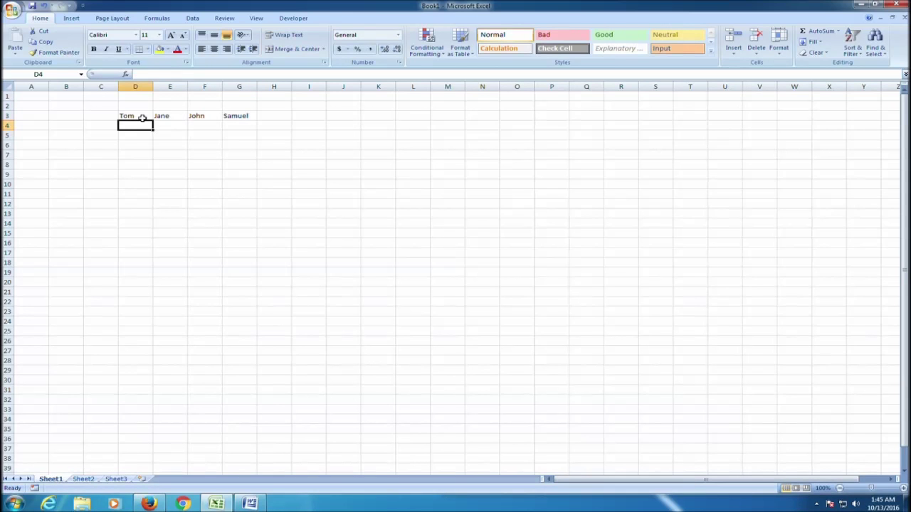
Step: Enter 'GPA' as the header in cell C3 after clearing trial entries in C3 and C4
key("Left")
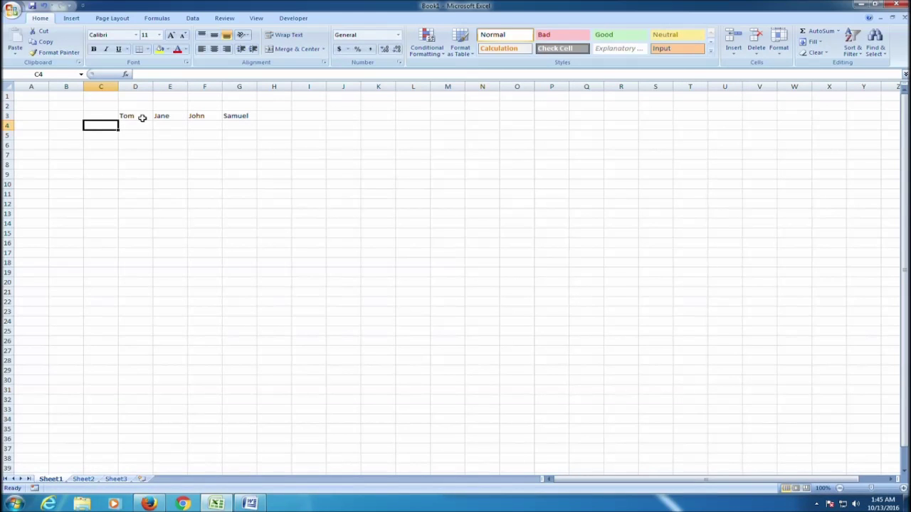
key("Up")
type("GPA")
key("Return")
key("Up")
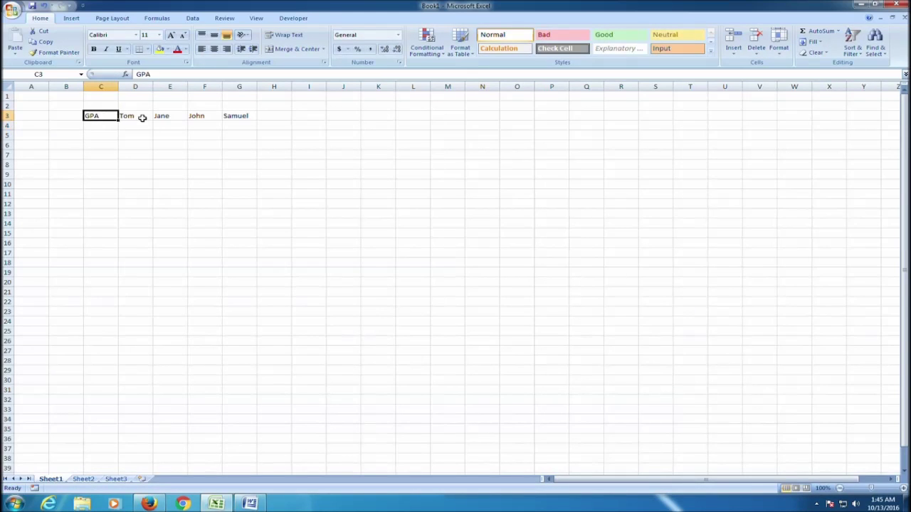
key("BackSpace")
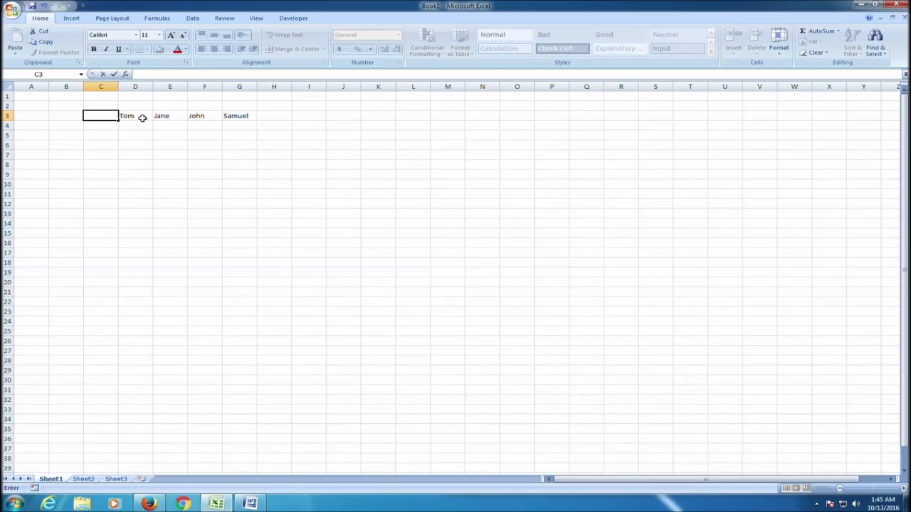
key("Return")
key("Right")
key("Left")
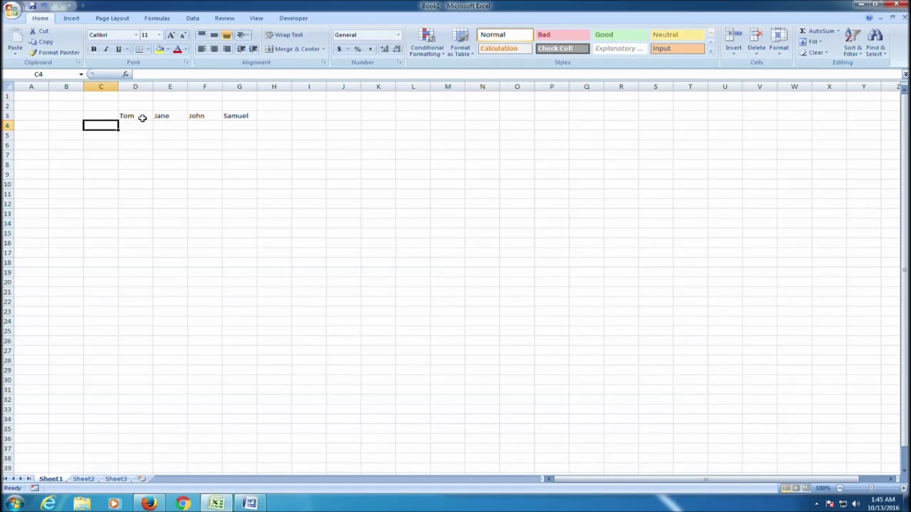
type("GP")
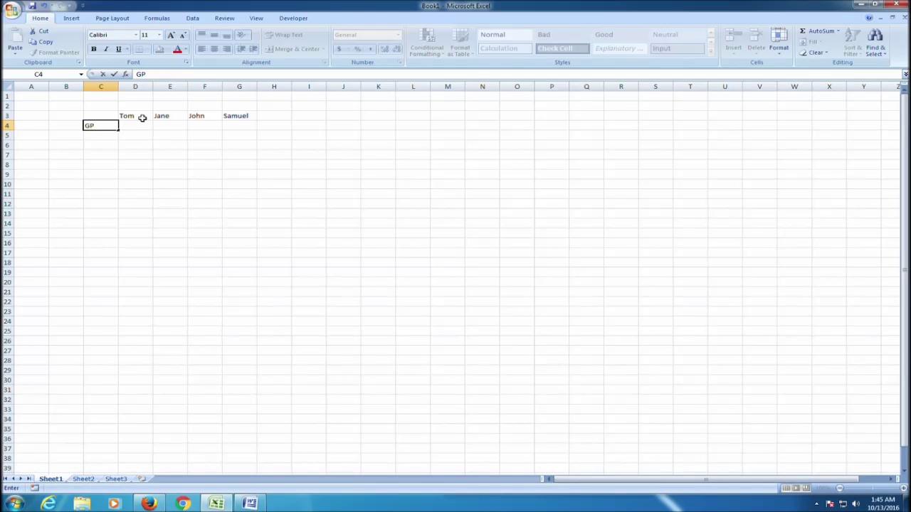
key("BackSpace")
key("BackSpace")
type("GP")
key("BackSpace")
key("BackSpace")
type("9th grade GPA")
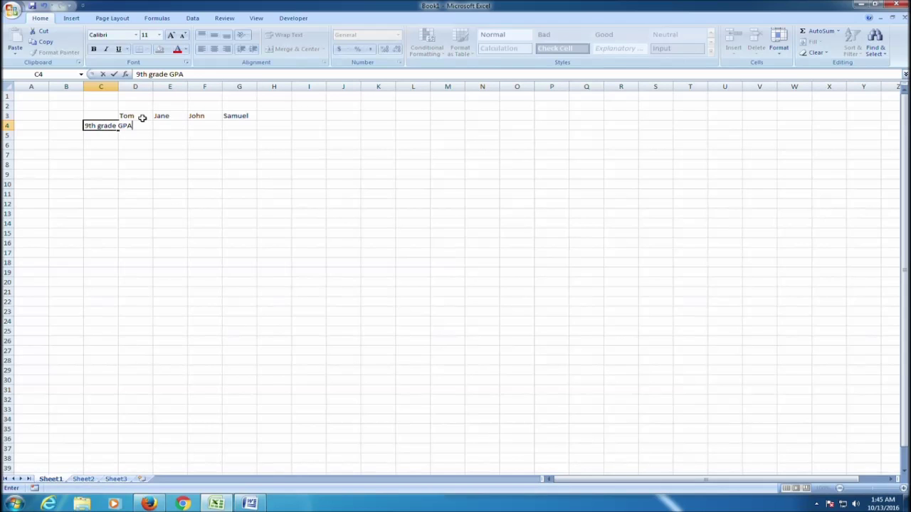
key("Return")
key("Up")
key("Delete")
key("Up")
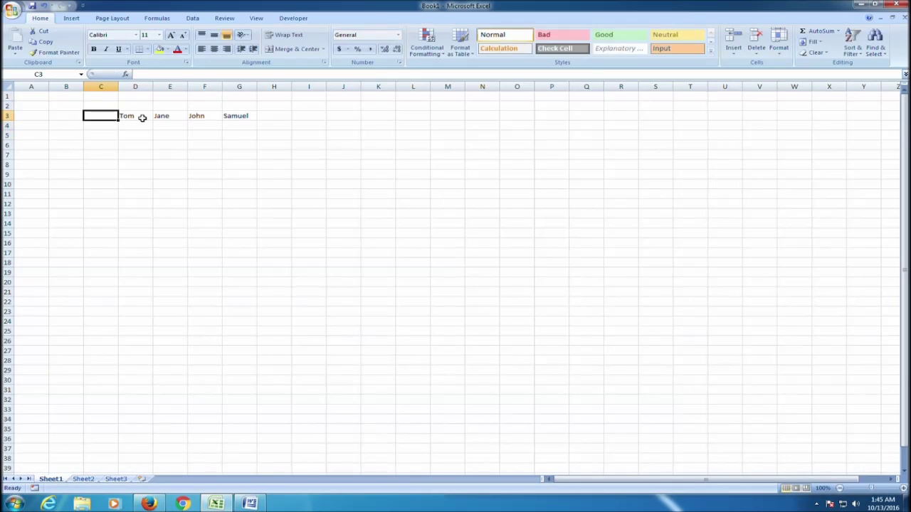
type("GPA")
key("Return")
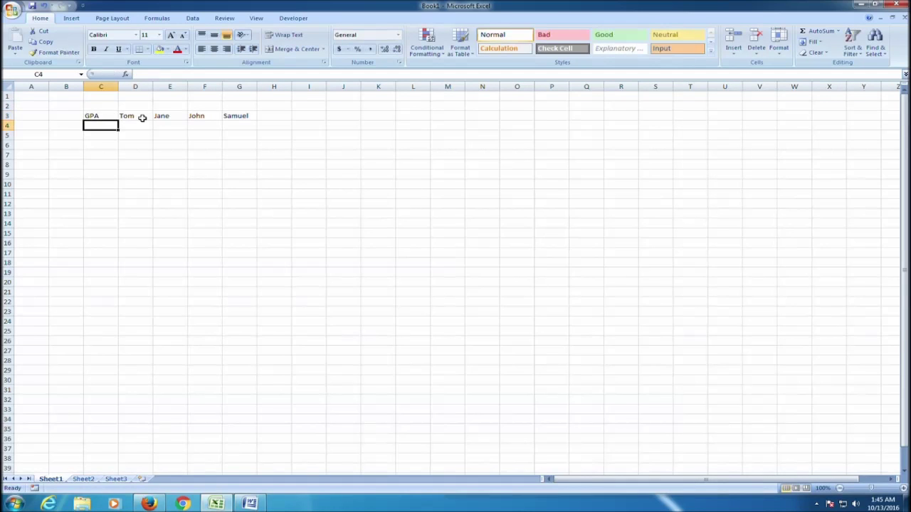
Step: Label C4:C6 as 9th Grade, 10th Grade and 11th Grade
type("9th Grade")
key("Return")
type("10th grade")
key("BackSpace")
key("BackSpace")
key("BackSpace")
key("BackSpace")
key("BackSpace")
type("Grade")
key("Return")
type("11th Grade")
key("Return")
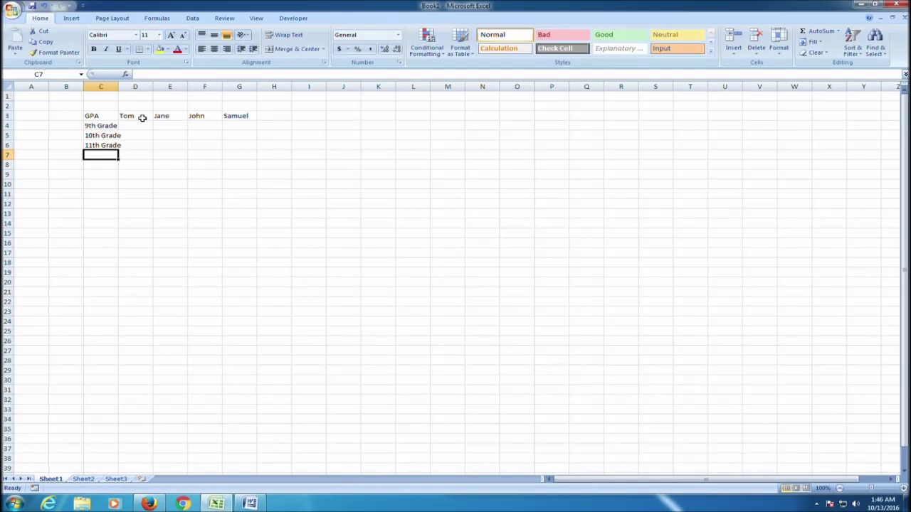
Step: Add the 12th Grade label in C7 and enter Tom's GPAs 3.5, 3.9, 2.9, 3.88
type("12th Grade")
key("Return")
key("Up")
key("Up")
key("Up")
key("Up")
key("Right")
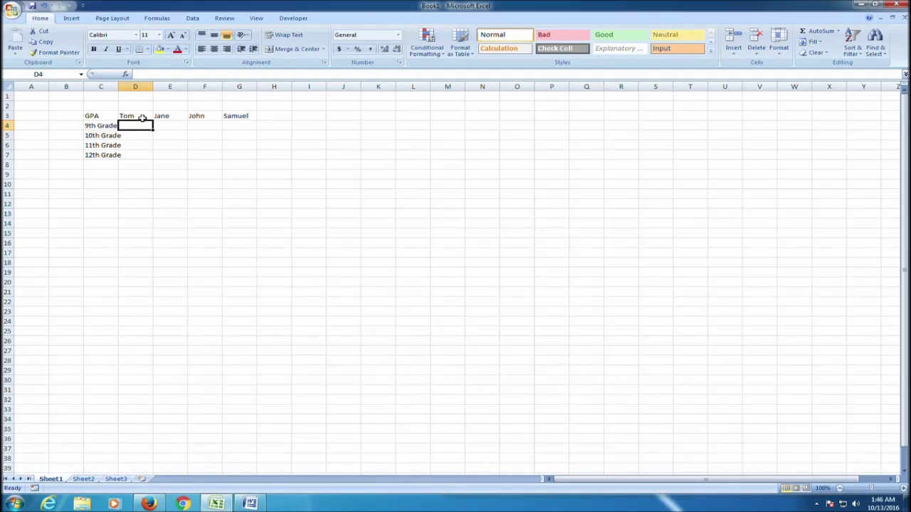
type("3.5")
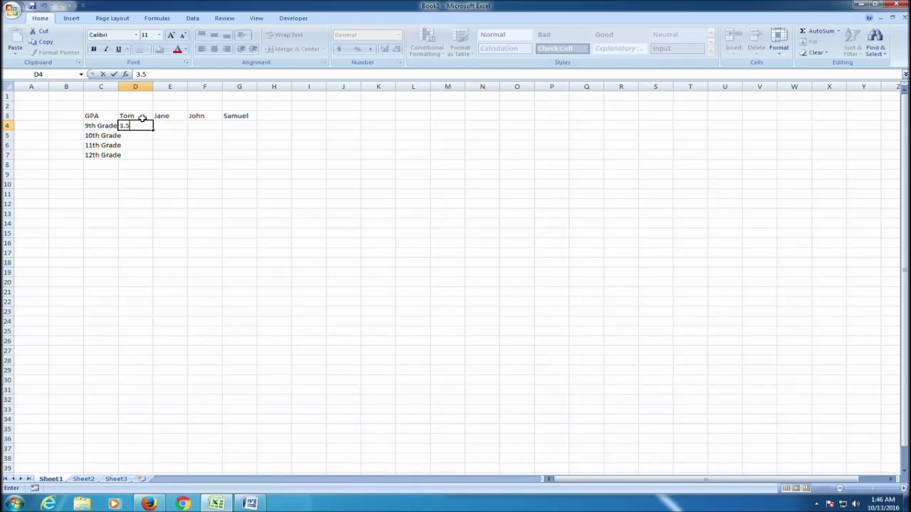
key("Return")
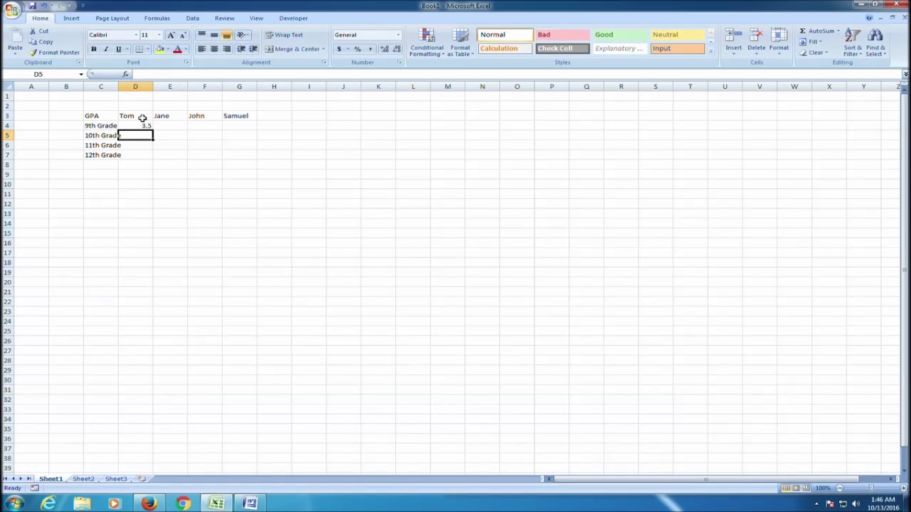
type("3.9")
key("Return")
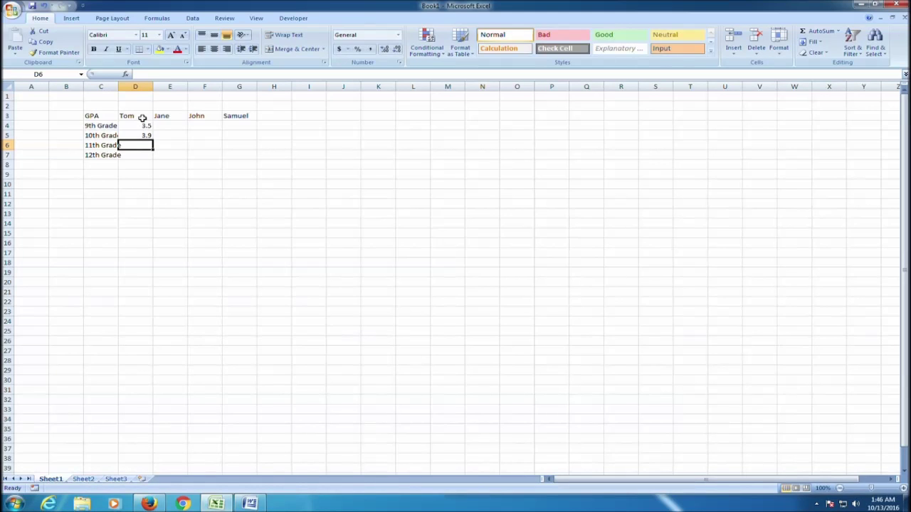
type("2.9")
key("Return")
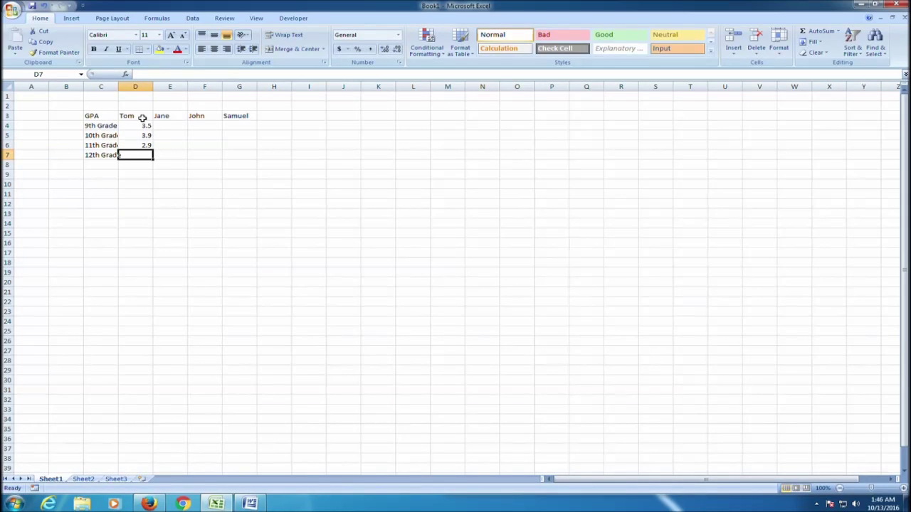
type("3.87")
key("BackSpace")
type("8")
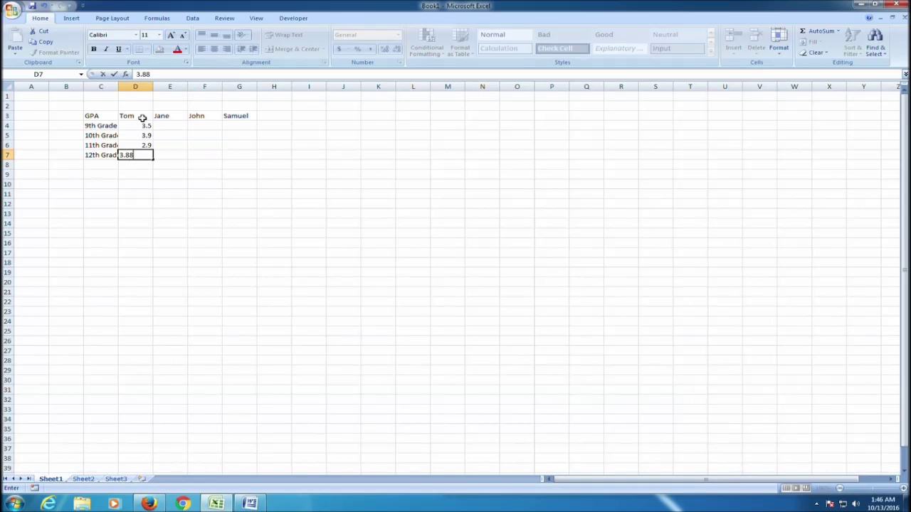
key("Return")
Step: Enter Jane's GPAs 3.8, 3.6, 4 and 3.5 in column E
key("Up")
key("Right")
key("Left")
key("Up")
key("Up")
key("Up")
key("Right")
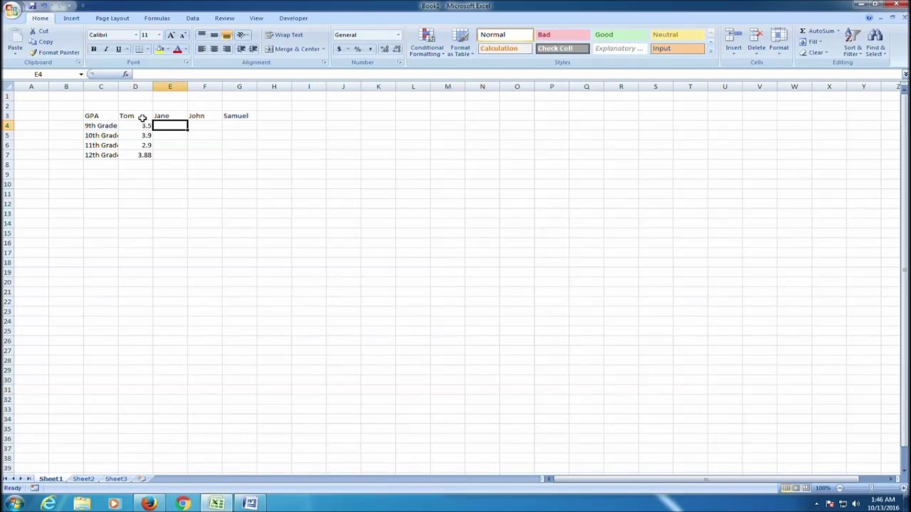
type("3.8")
key("Return")
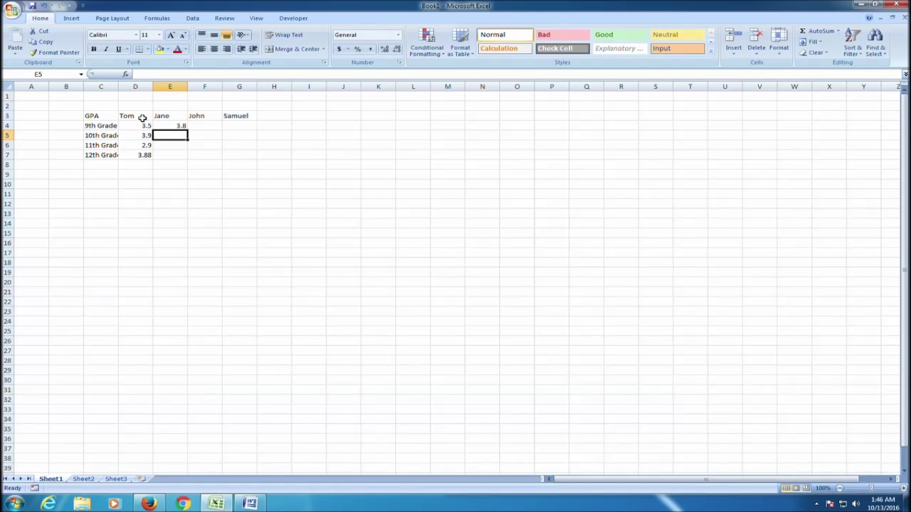
type("3.65")
key("BackSpace")
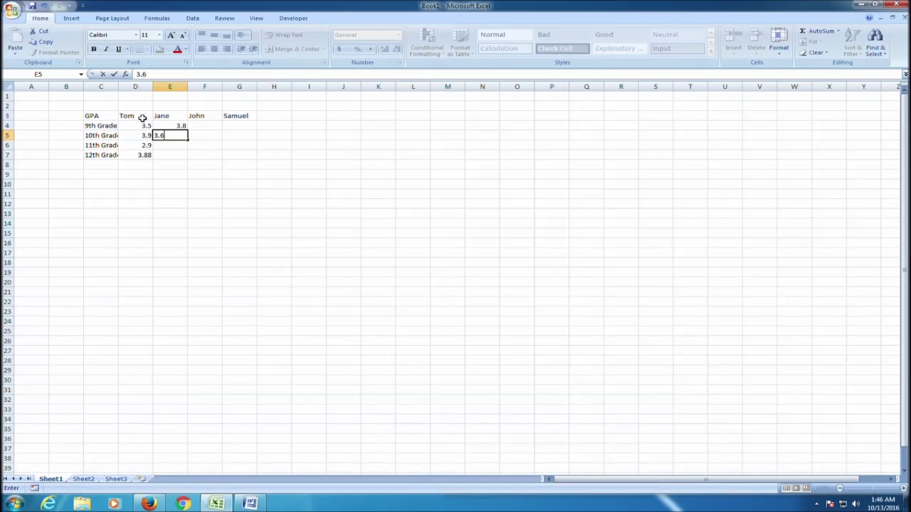
key("Return")
type("4")
key("Return")
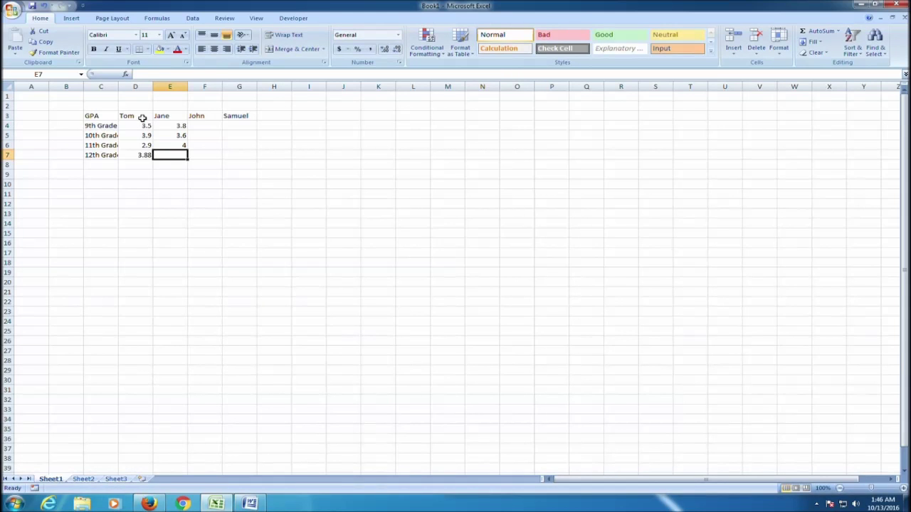
type("2")
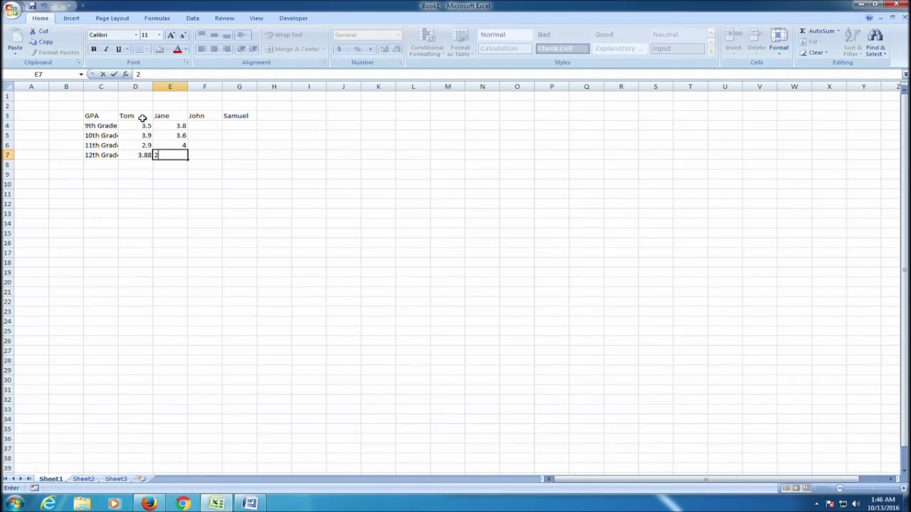
key("BackSpace")
type("3.5")
key("ctrl+Return")
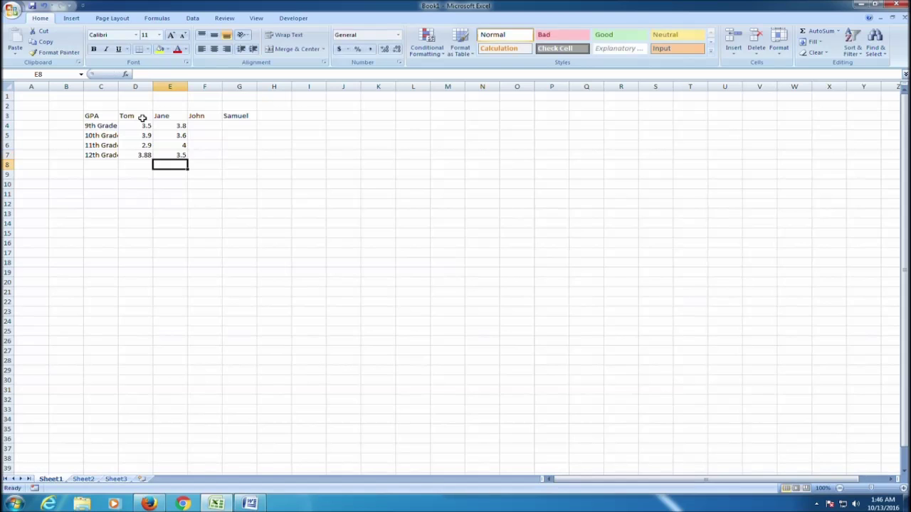
Step: Enter John's GPAs 2.5, 3, 3.2 and 3.4 in column F
key("Right")
key("Right")
key("Left")
key("Up")
key("Up")
key("Up")
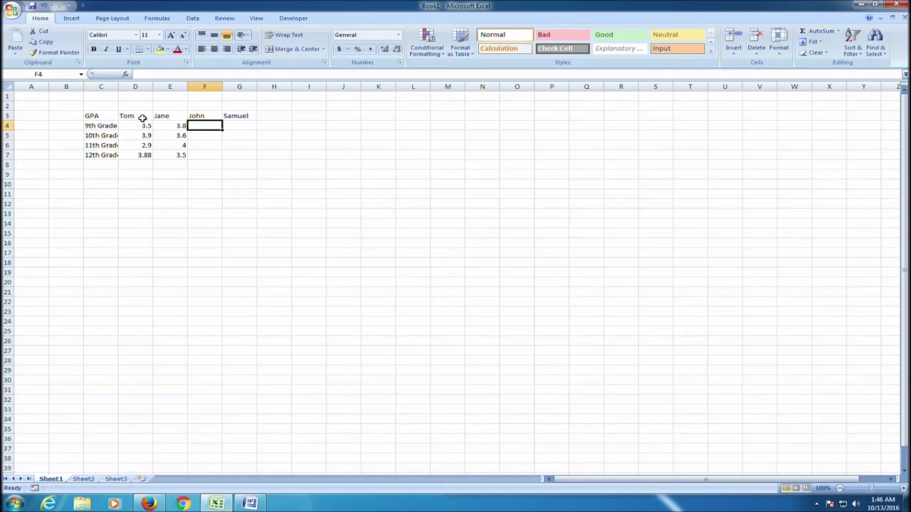
type("2.5")
key("Return")
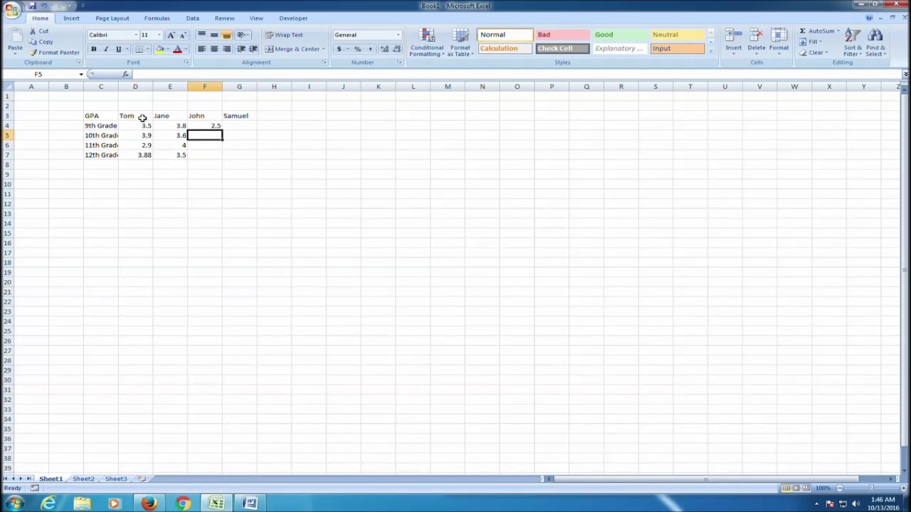
type("3")
key("Return")
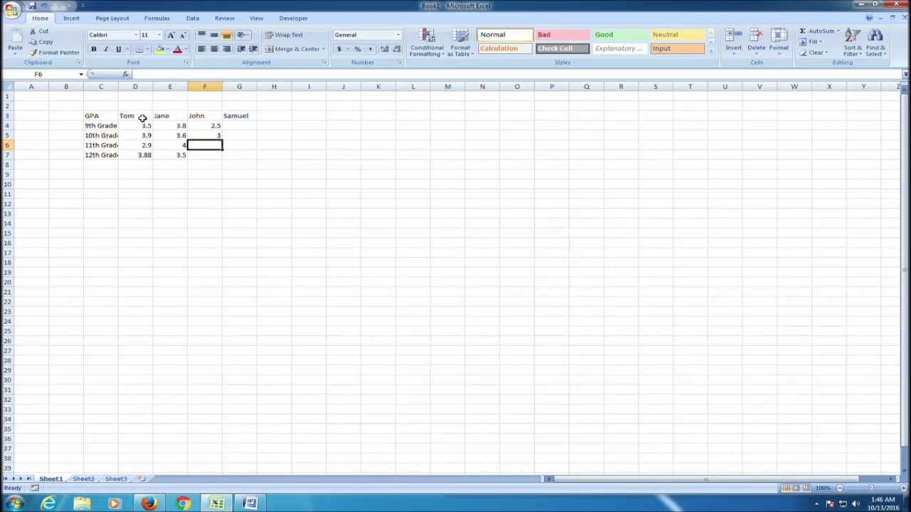
type("3.2")
key("Return")
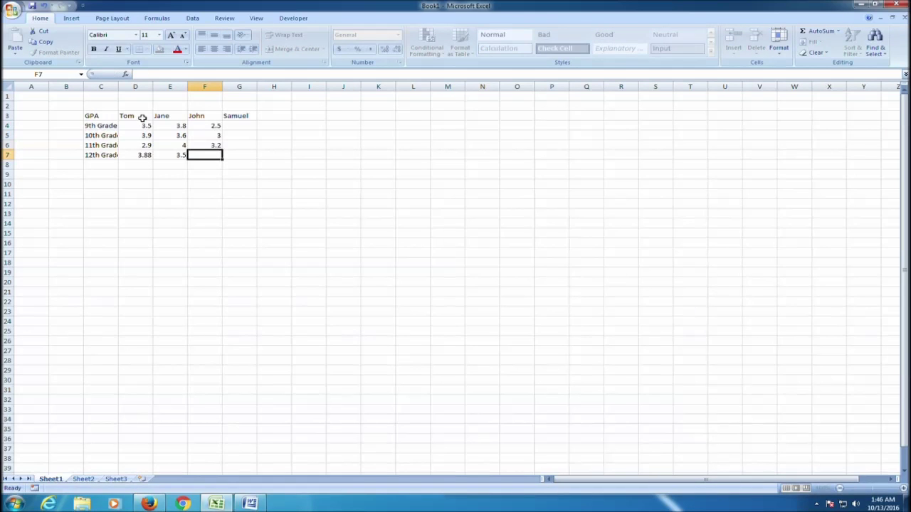
type("3.4")
key("Return")
Step: Enter Samuel's GPAs 2.9, 4, 3 and 2.75 in column G
key("Up")
key("Right")
key("Right")
key("Left")
key("Up")
key("Up")
key("Up")
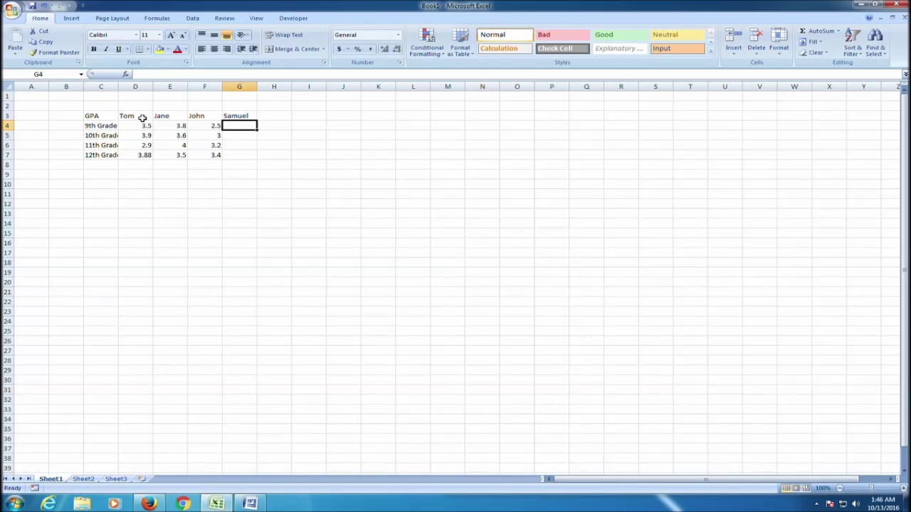
type("2.9")
key("Return")
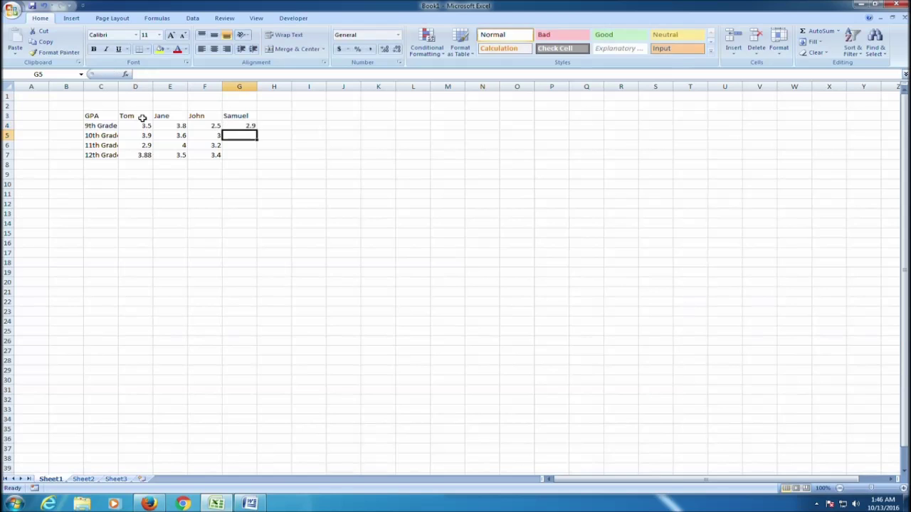
type("4")
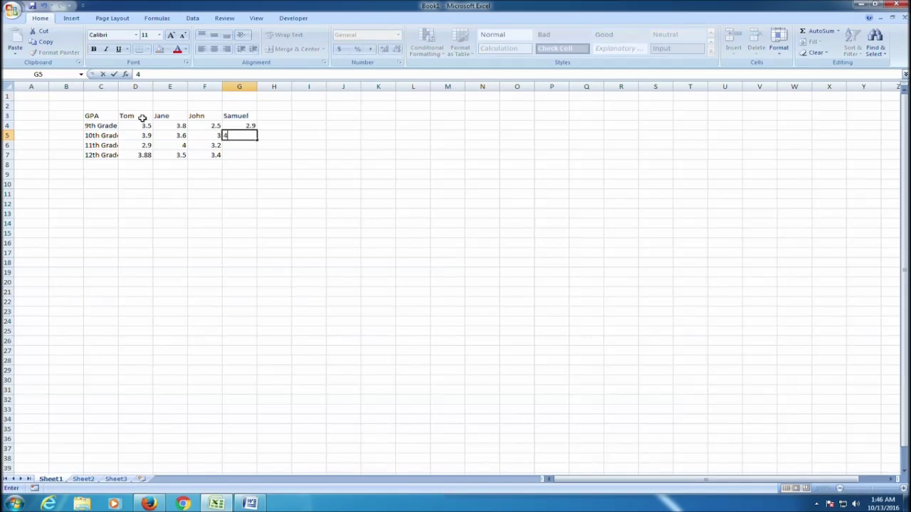
key("Return")
type("3")
key("Return")
type("2.9")
type("5")
key("Return")
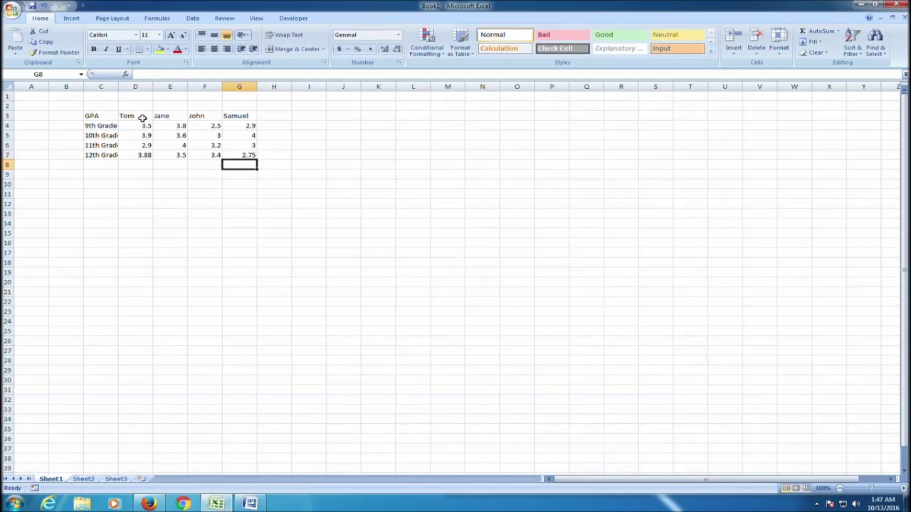
Step: Select D4:G7 and insert a 2-D Clustered Column chart from the Insert ribbon
left_click_drag(249, 155, 142, 126)
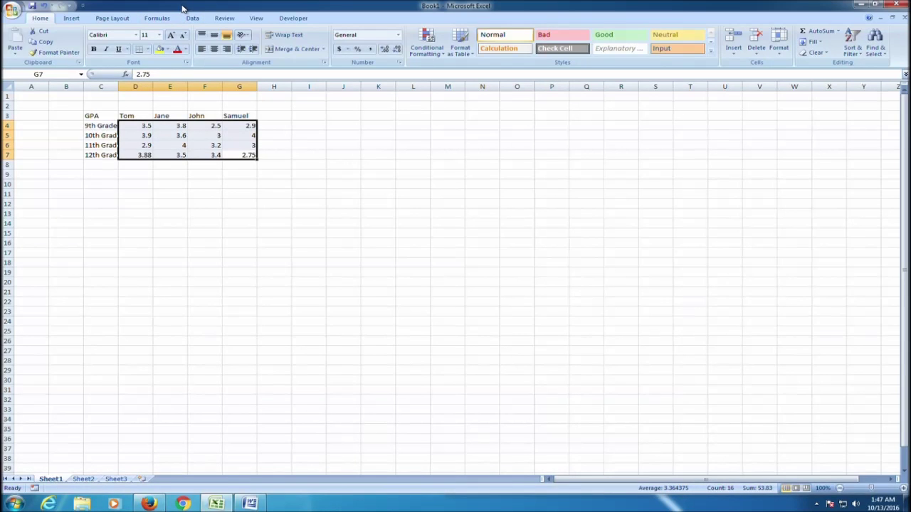
left_click(74, 22)
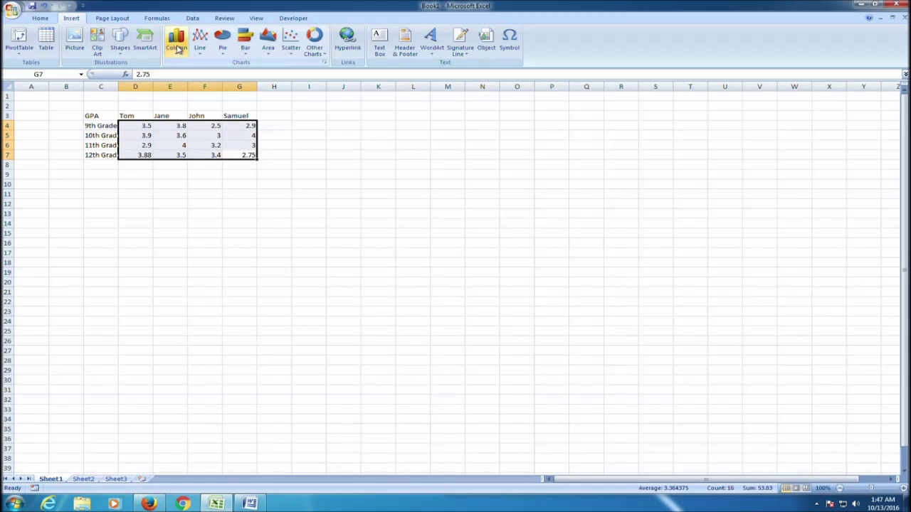
left_click(177, 47)
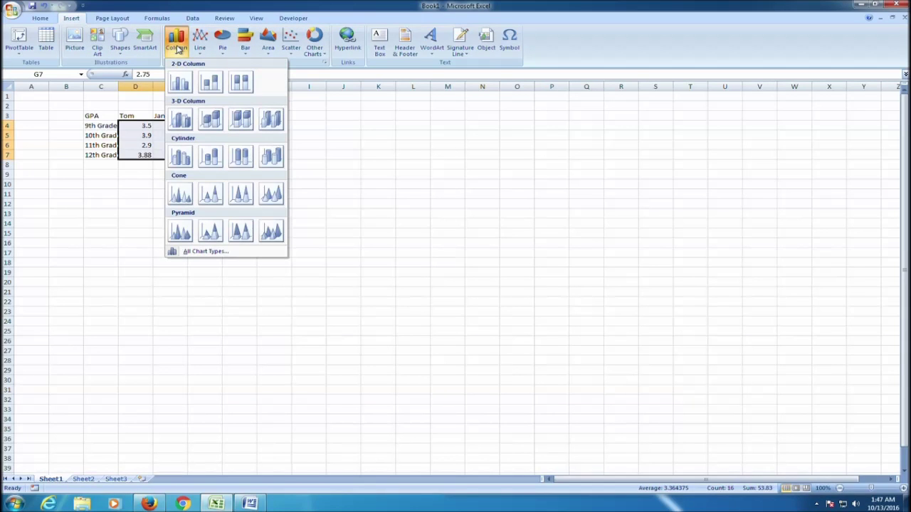
left_click(177, 82)
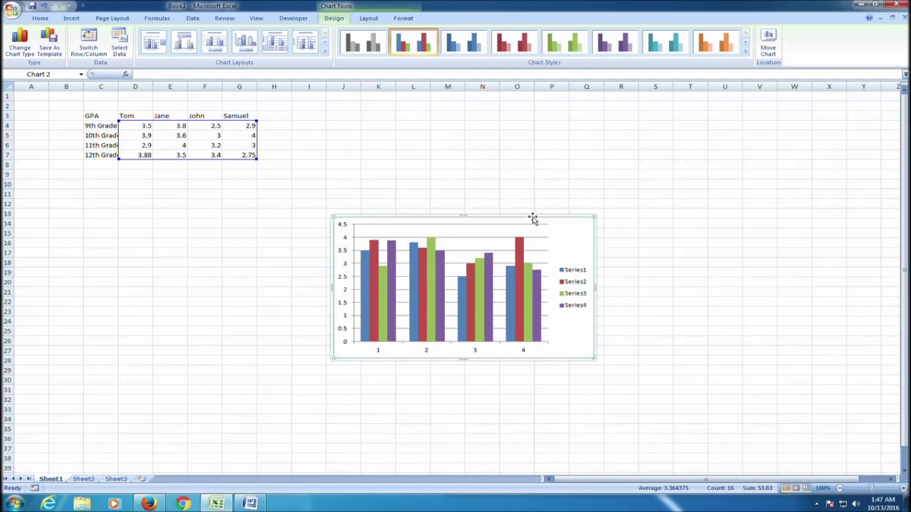
Step: Drag the GPA column chart left to sit directly beneath the data table
mouse_move(530, 216)
left_mouse_down()
mouse_move(347, 212)
mouse_move(326, 224)
left_mouse_up()
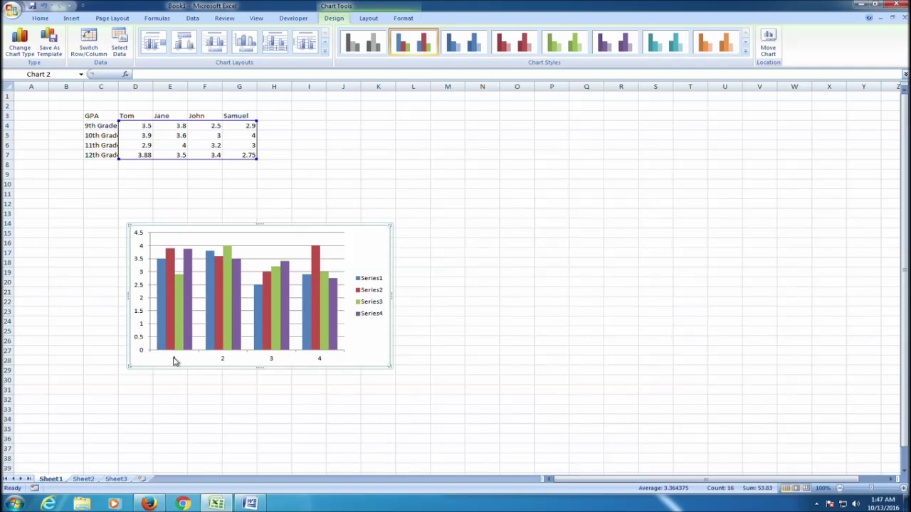
Step: In Word, type the line 'I have to name the bars on the graph and label the graph.'
left_click(249, 503)
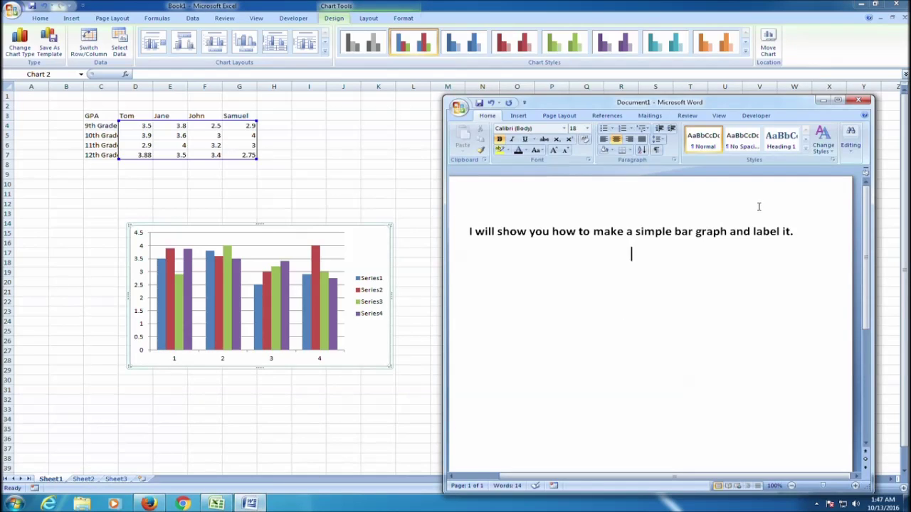
type("I have")
key("BackSpace")
key("BackSpace")
key("BackSpace")
type("have ")
type("to name t")
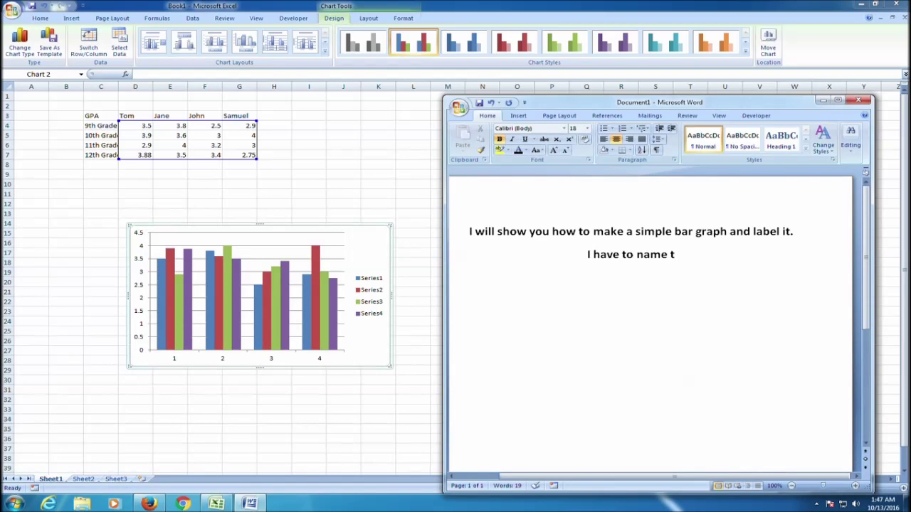
type("he grap")
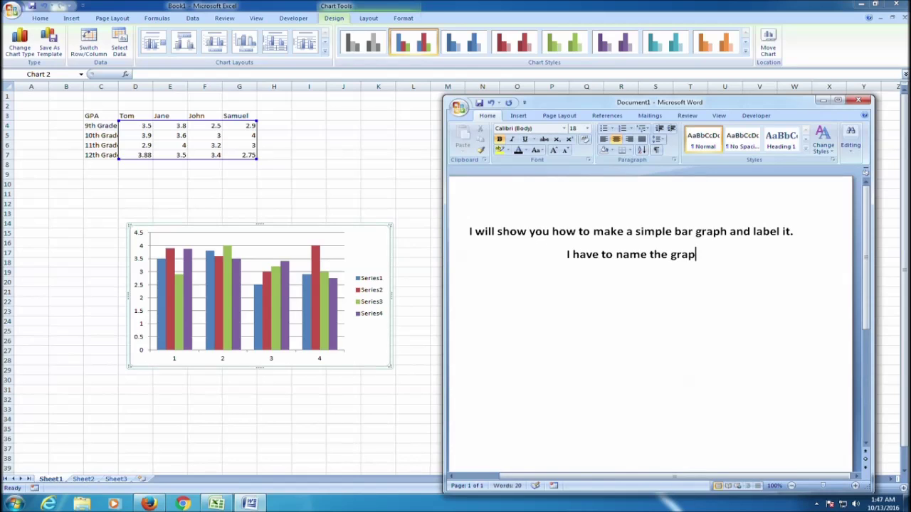
key("BackSpace")
key("BackSpace")
key("BackSpace")
type("items on")
key("BackSpace")
key("BackSpace")
key("BackSpace")
type("b")
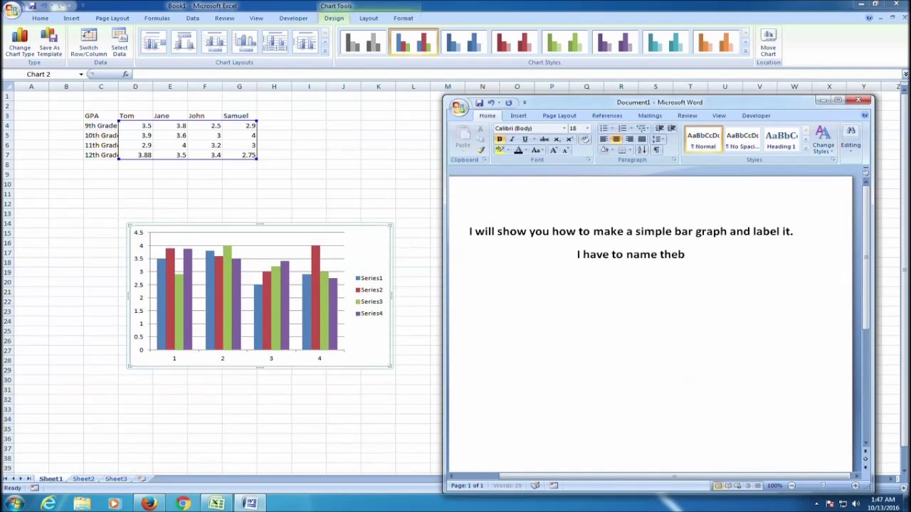
key("BackSpace")
type("bars on the graph and label the graph.")
left_click(275, 262)
Step: Add a centred overlay chart title reading 'GPA Averages 9th to 12th Grade'
left_click(263, 237)
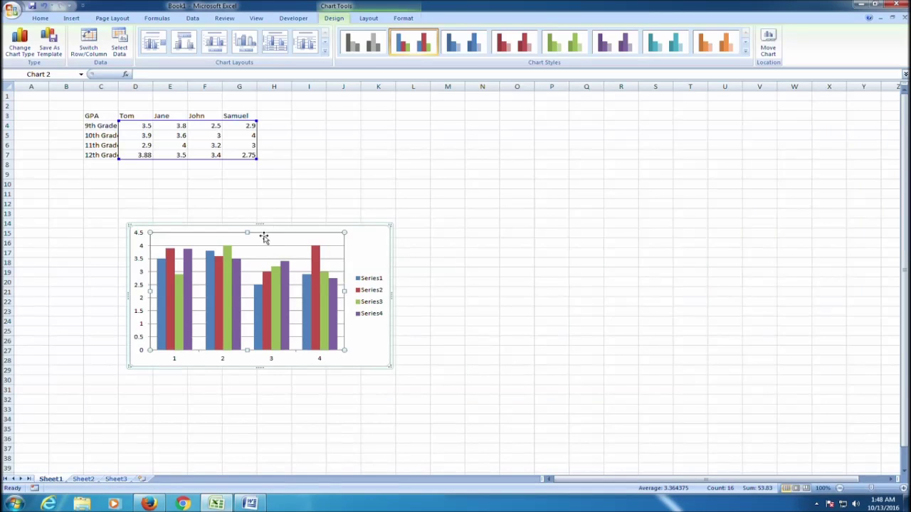
left_click(370, 18)
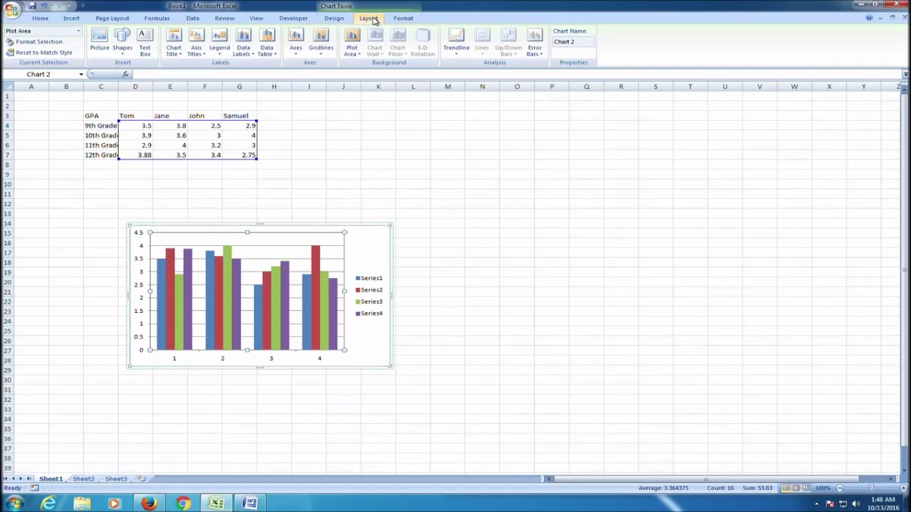
left_click(147, 44)
left_click(145, 50)
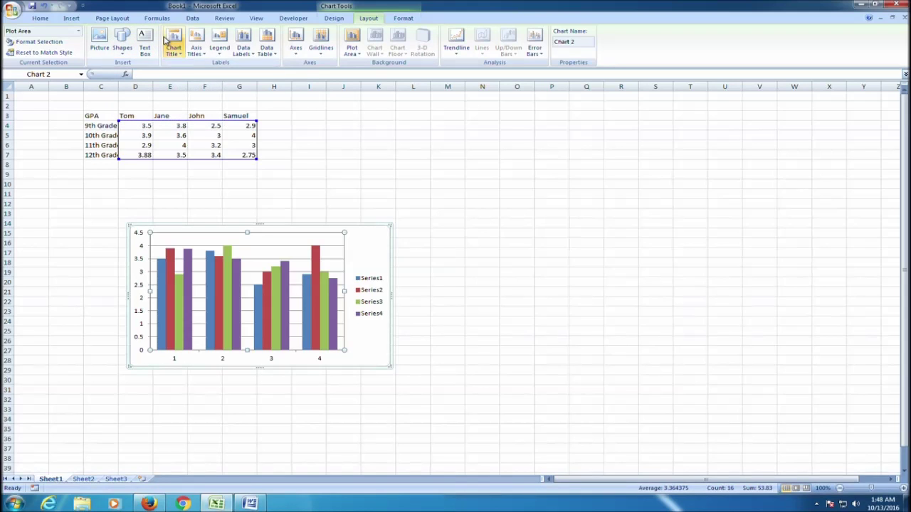
left_click(165, 42)
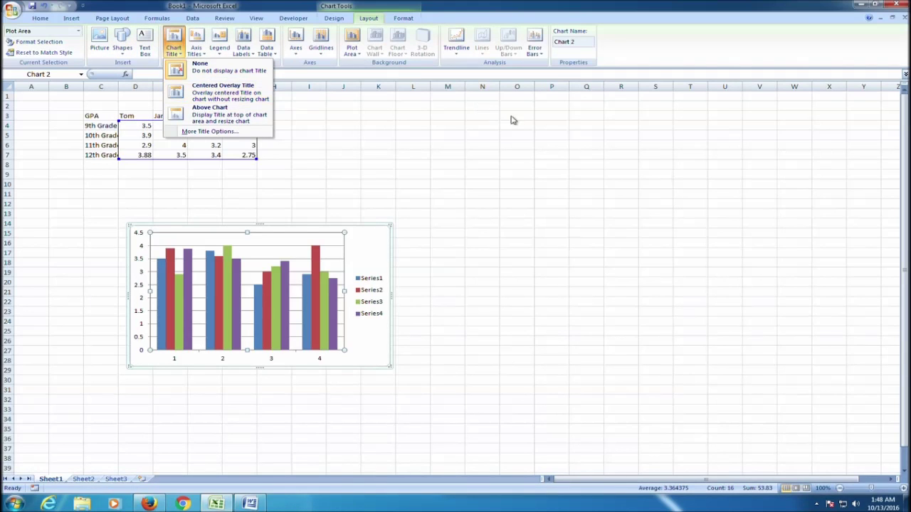
left_click(242, 93)
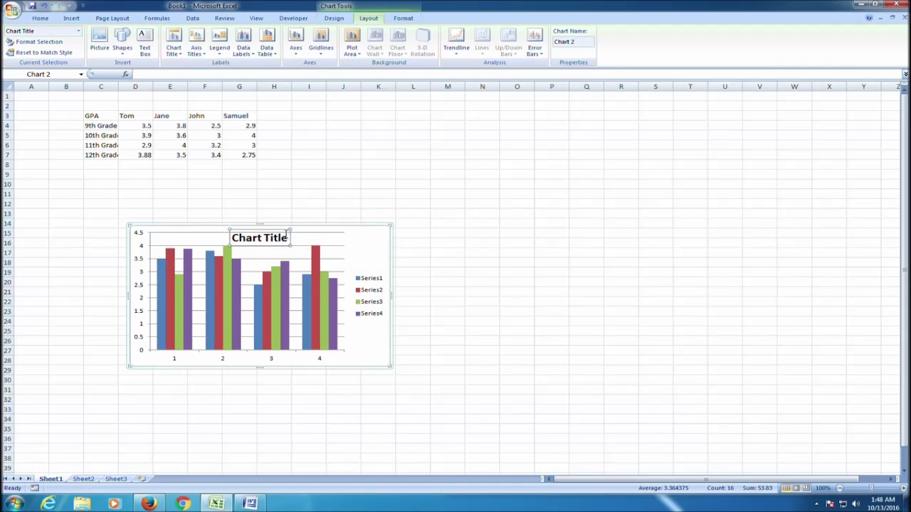
key("ctrl+a")
type("GPA")
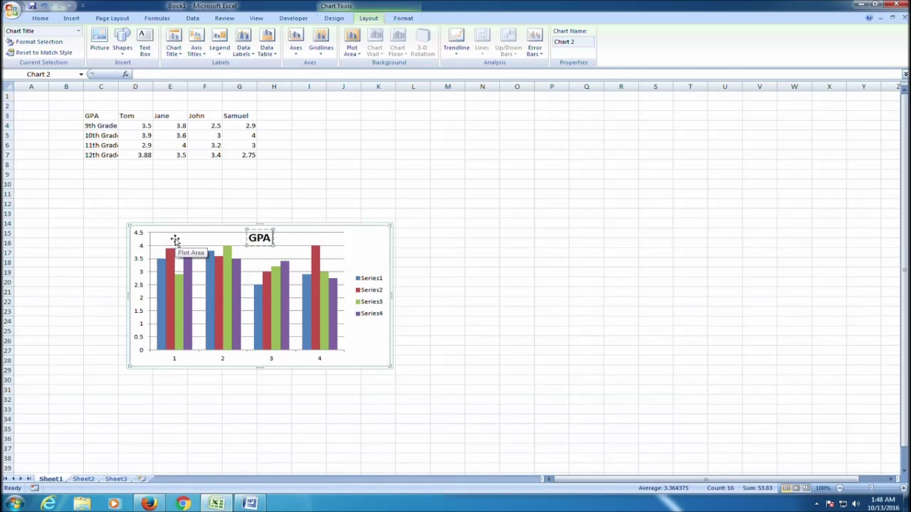
type(" Averages")
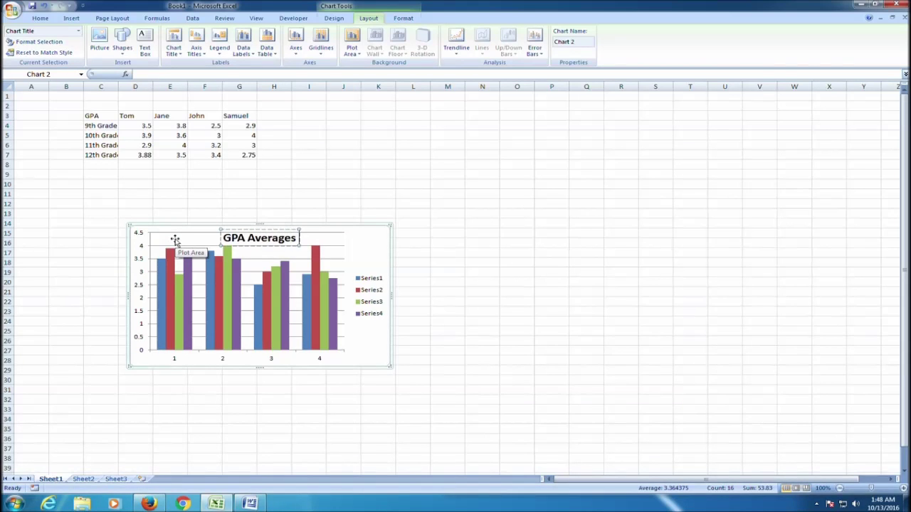
type(" 9th to 12")
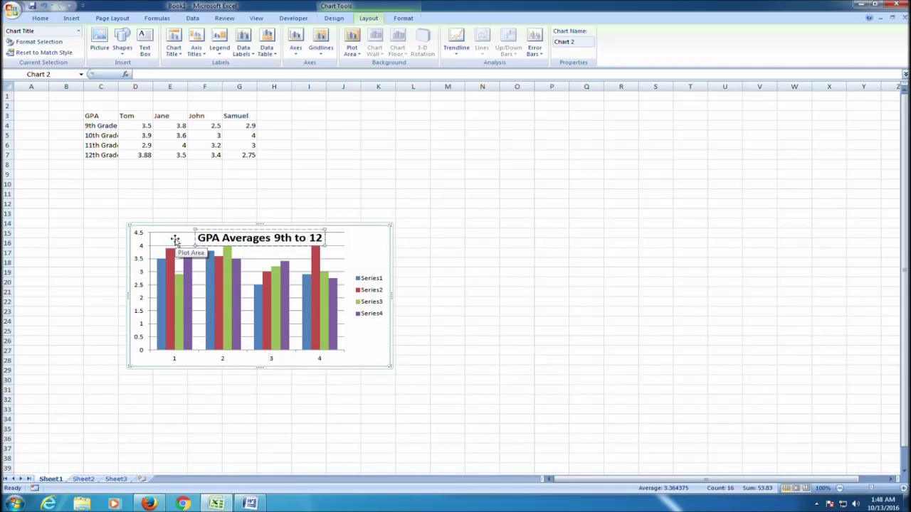
type("th Grade")
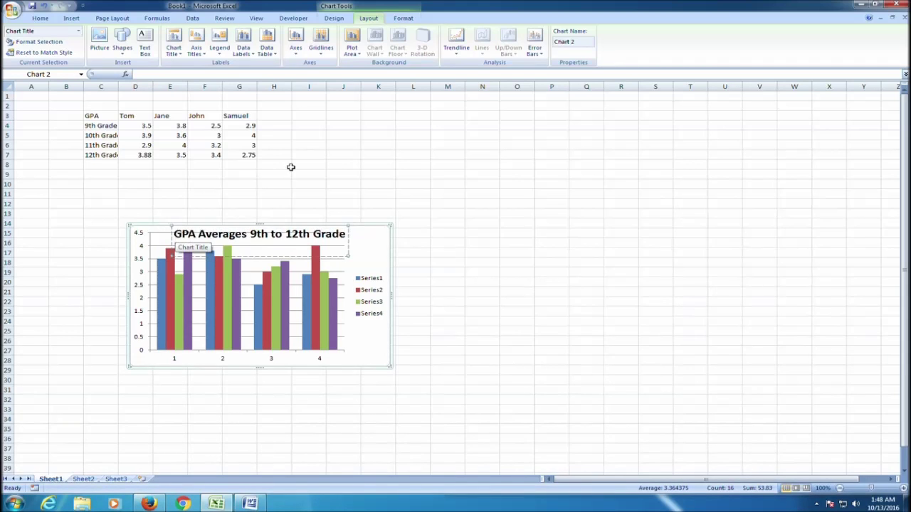
Step: Select the chart series and nudge the plot area slightly up and left
left_click(284, 285)
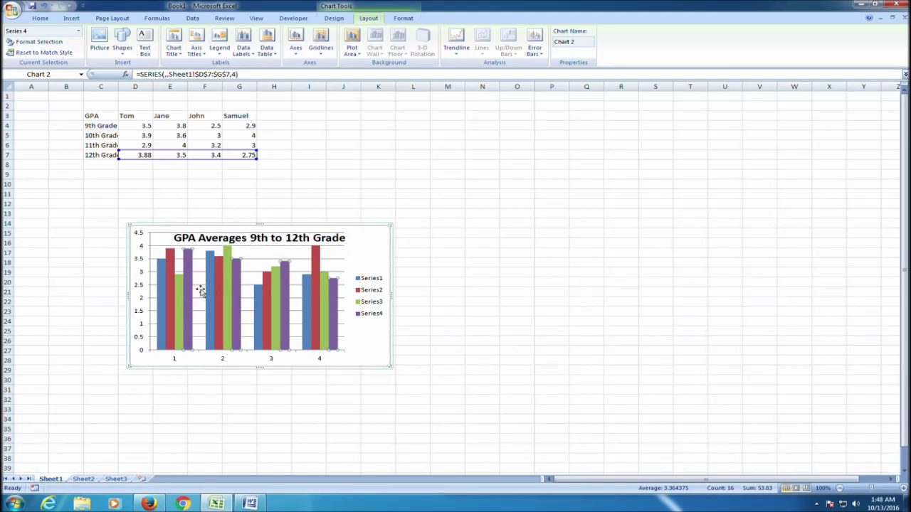
left_click(164, 306)
left_click(165, 305)
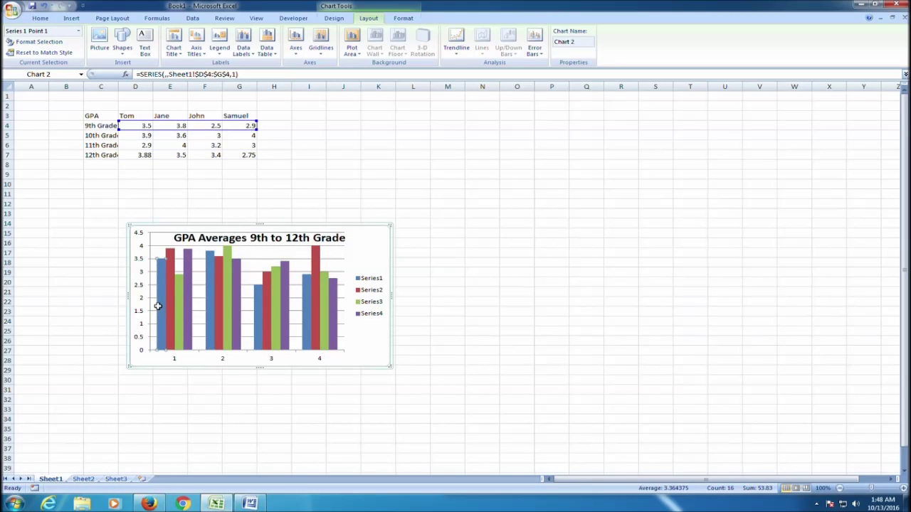
left_click(333, 340)
left_click_drag(345, 347, 302, 313)
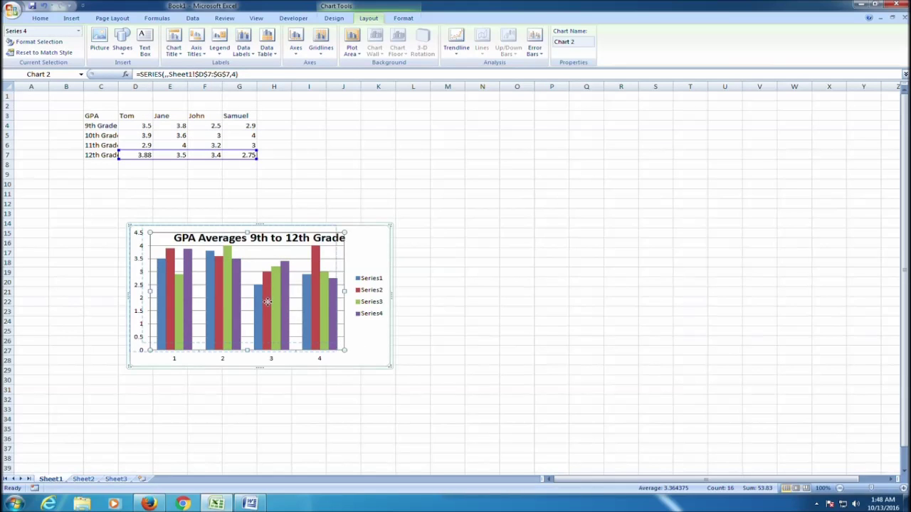
Step: Add value labels to the blue, red and green bars, then make the chart taller
left_click(318, 322)
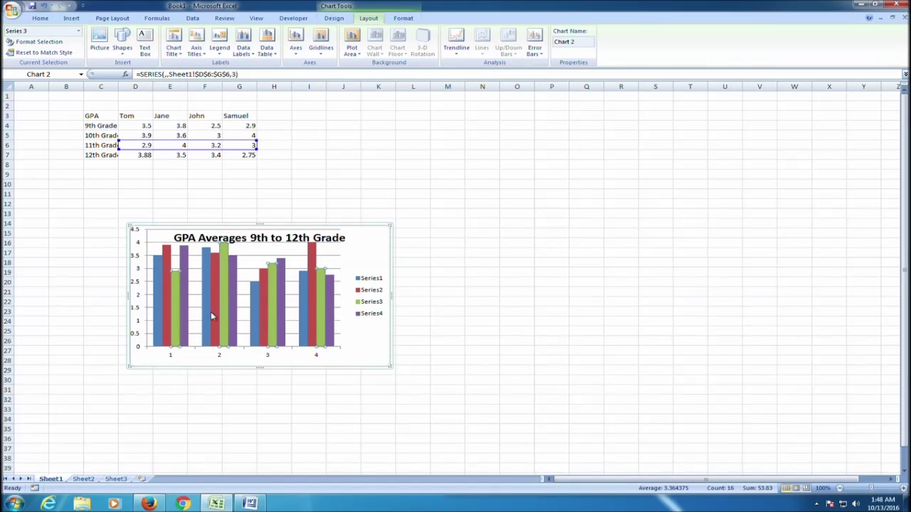
left_click(158, 313)
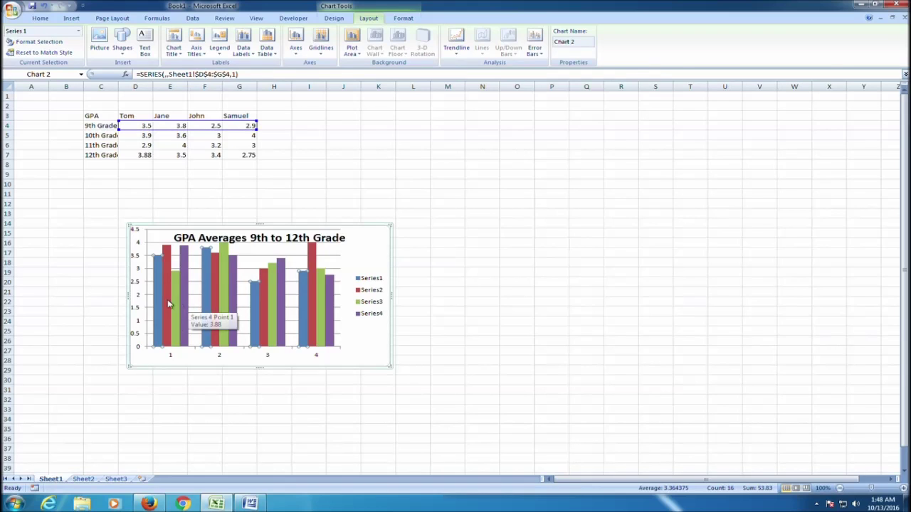
right_click(159, 304)
left_click(206, 361)
left_click(165, 304)
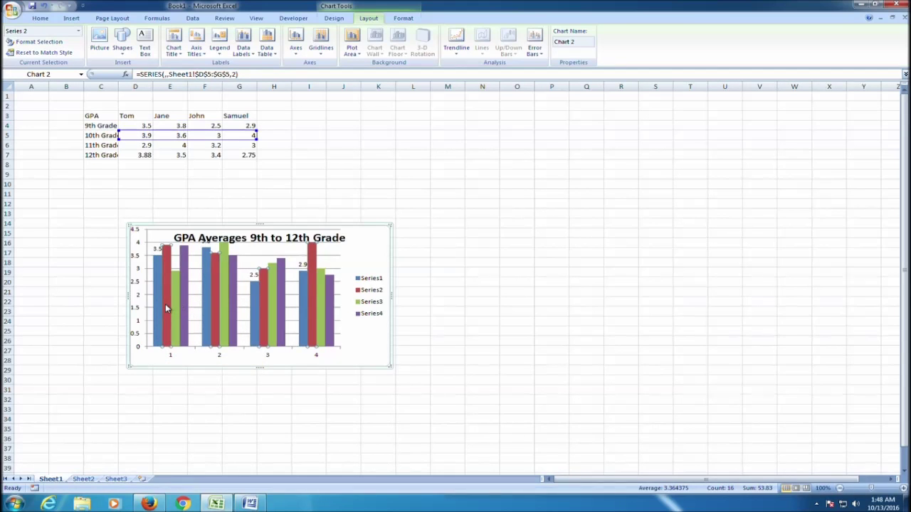
right_click(165, 304)
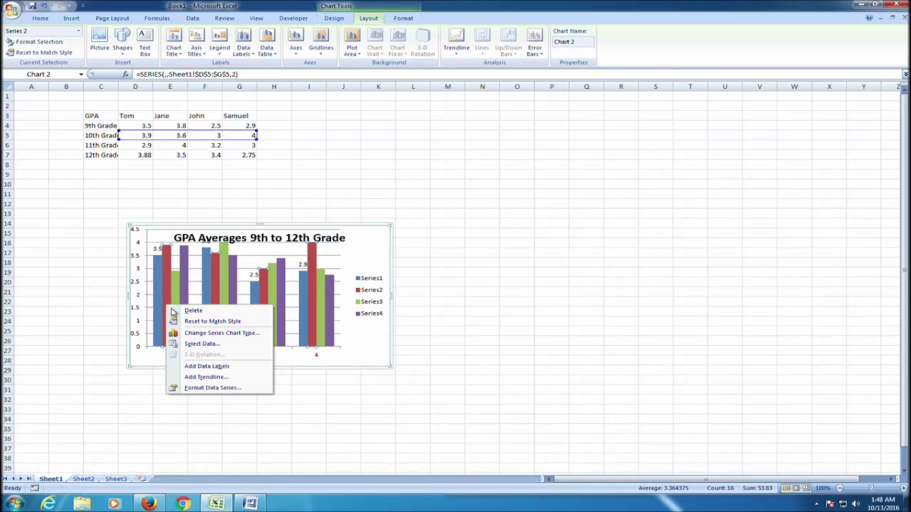
left_click(231, 367)
left_click(175, 285)
right_click(176, 285)
left_click(239, 348)
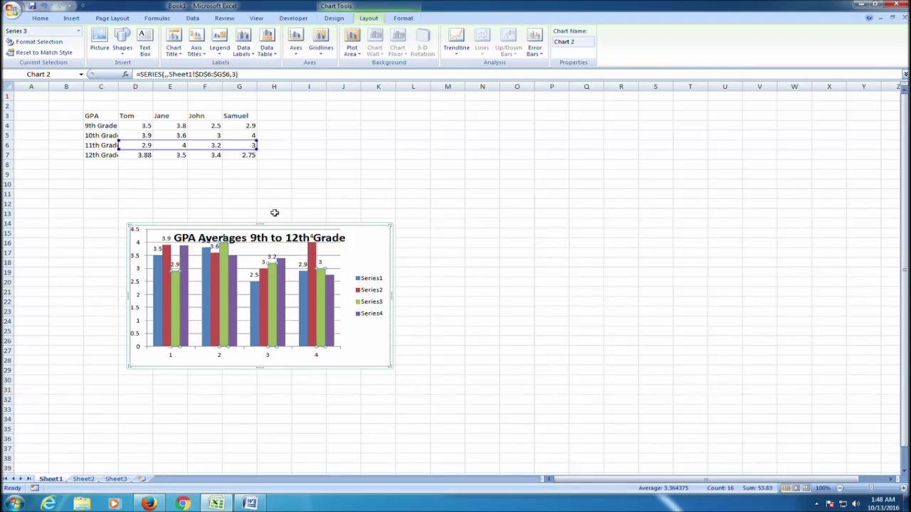
left_click_drag(260, 225, 278, 112)
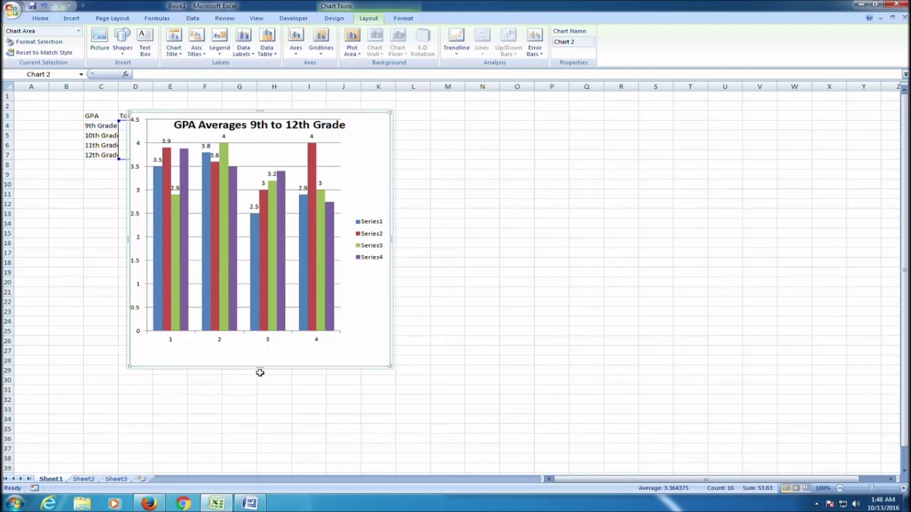
Step: Enlarge the chart taller and wider and move it right, beside the data table
left_click_drag(260, 369, 257, 453)
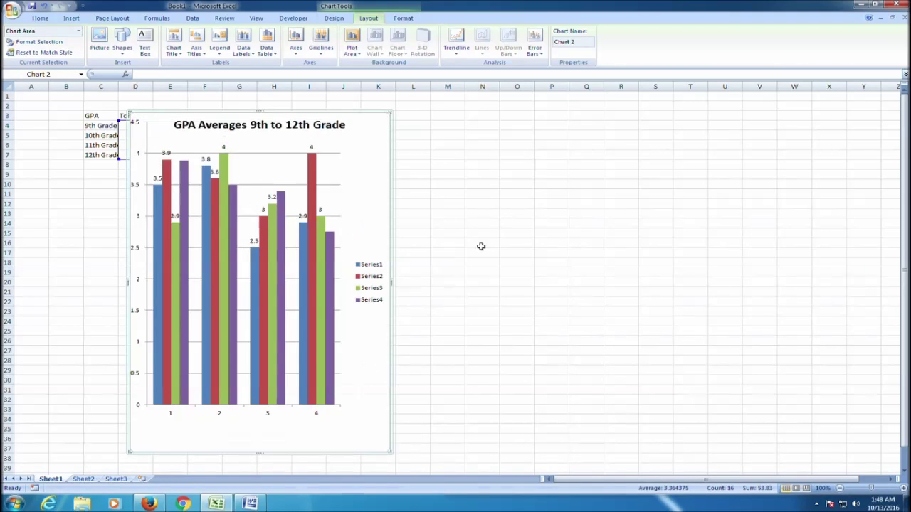
left_click_drag(391, 284, 616, 274)
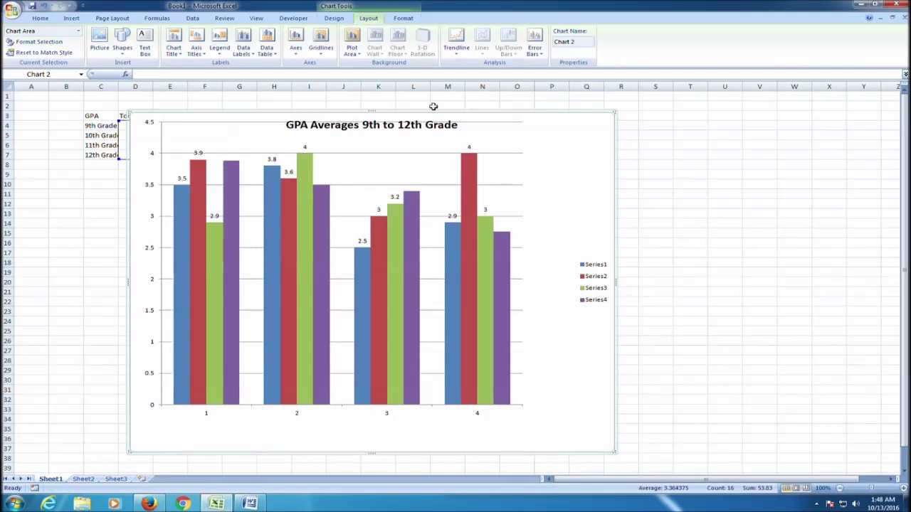
left_click_drag(434, 114, 599, 127)
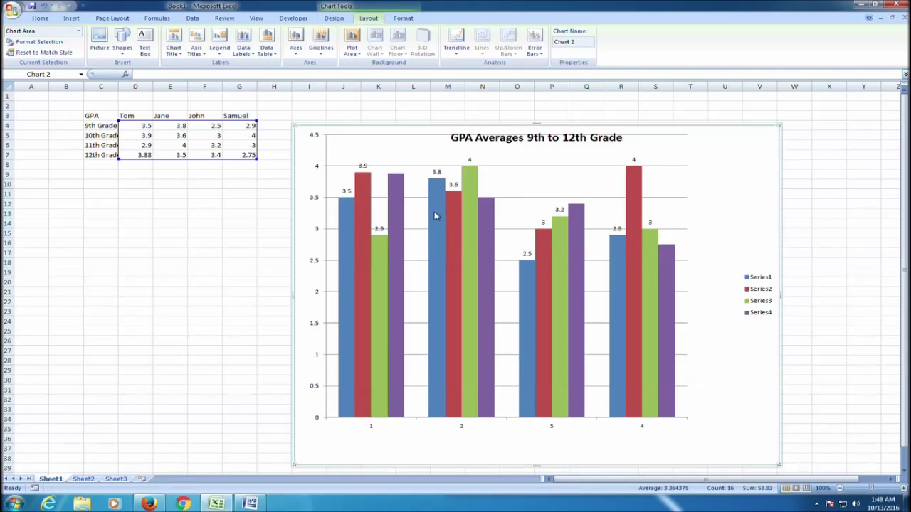
Step: Add value labels to the purple series bars
left_click(394, 225)
right_click(398, 203)
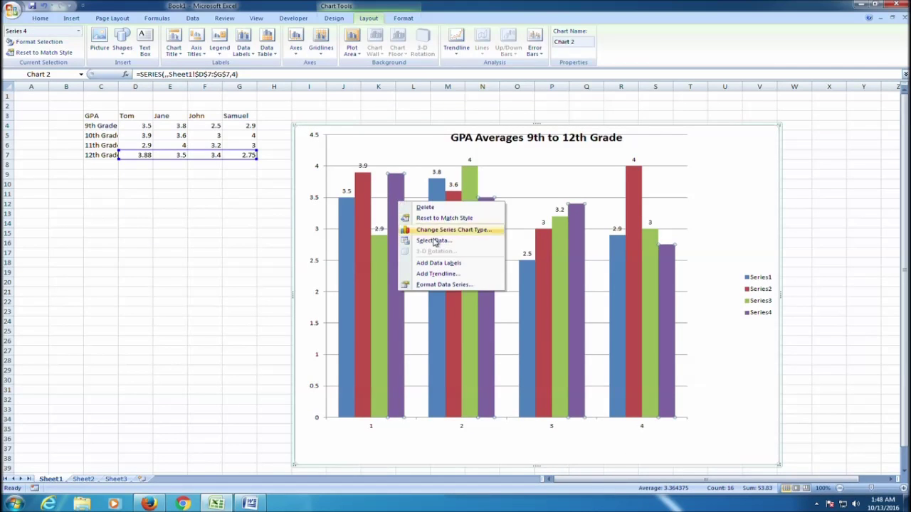
left_click(447, 264)
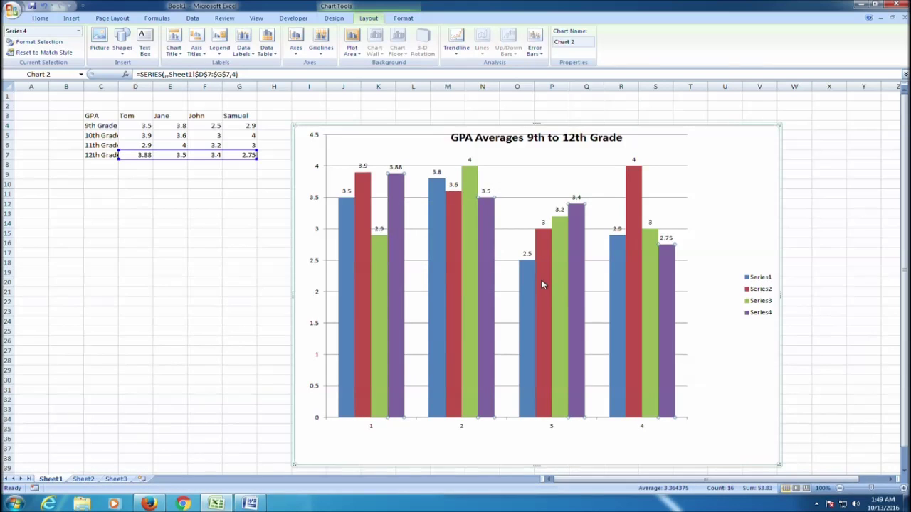
left_click(640, 310)
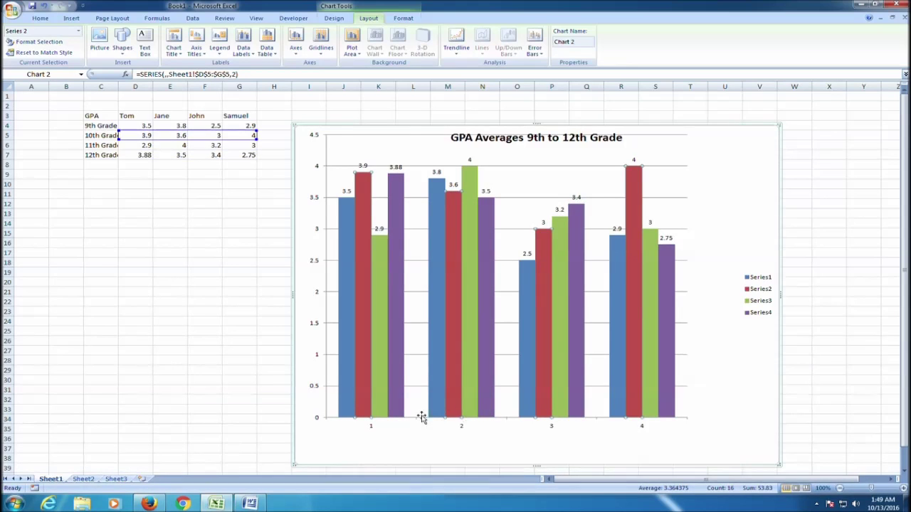
left_click(370, 430)
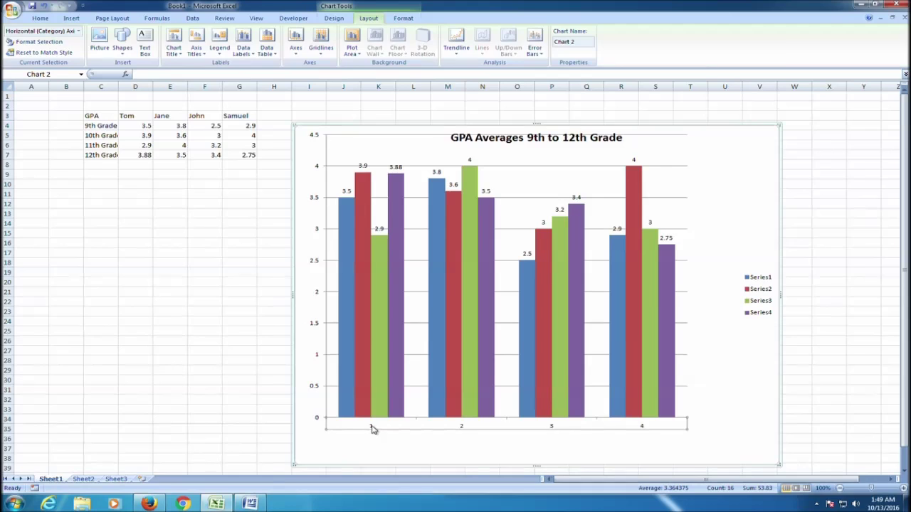
left_click(576, 254)
left_click(603, 196)
right_click(607, 193)
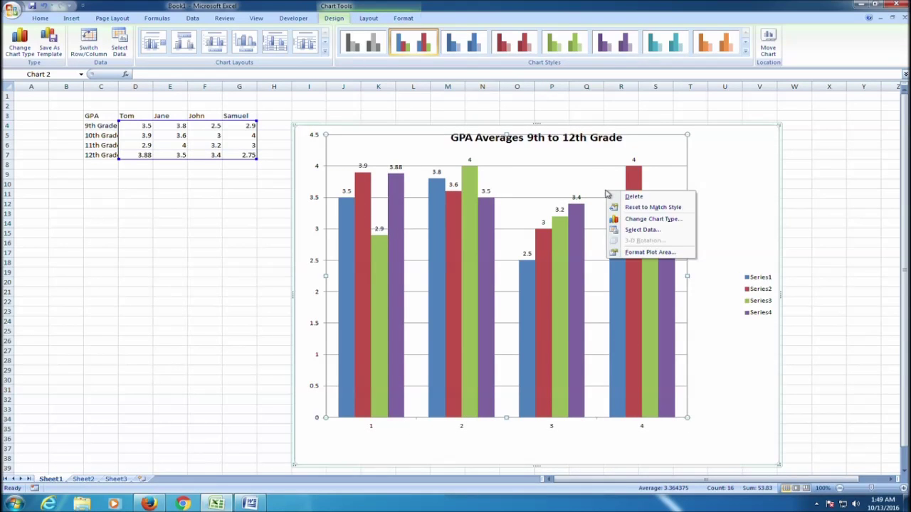
Step: Open Select Data Source for the chart, move the dialog aside, and switch to the Word notes
left_click(669, 231)
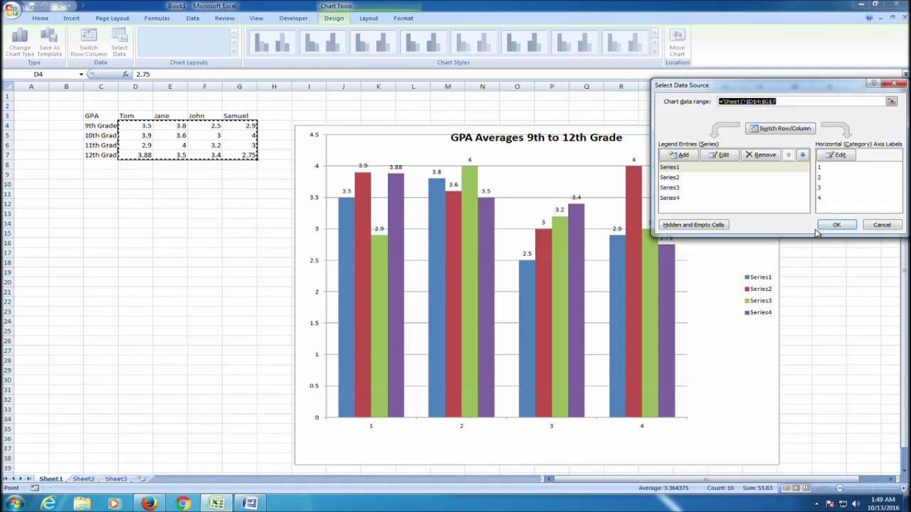
mouse_move(825, 91)
left_mouse_down()
mouse_move(733, 83)
mouse_move(201, 214)
left_mouse_up()
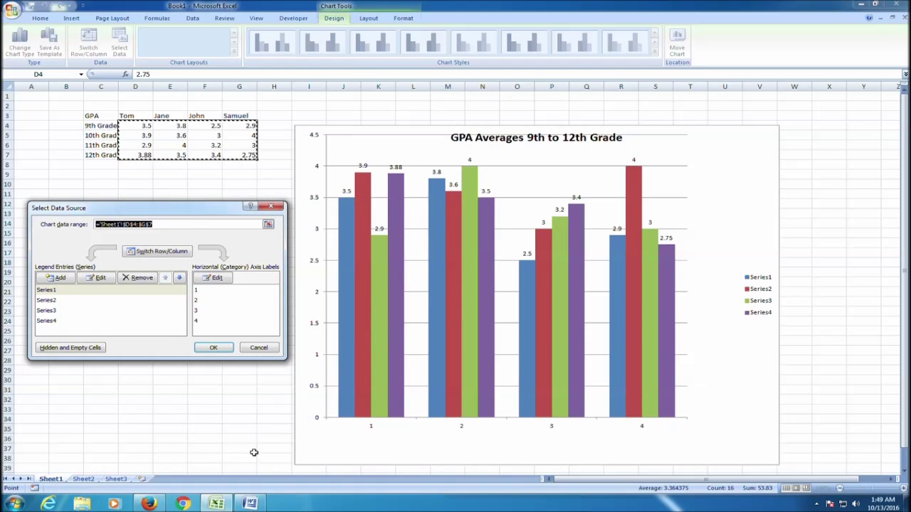
left_click(250, 503)
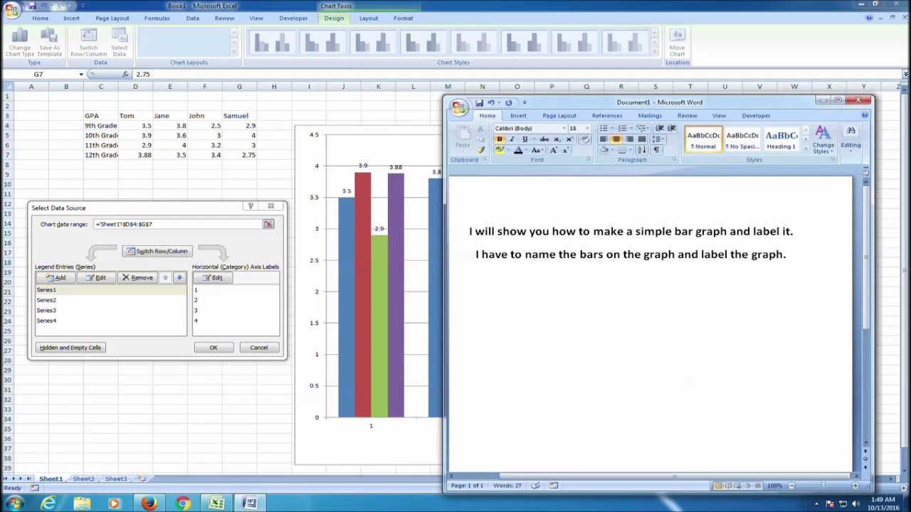
Step: Type the note 'I have to change numbers 1 to 4 into people.' in Word
type("I have to")
type(" change numbers 1 to 4 into peol")
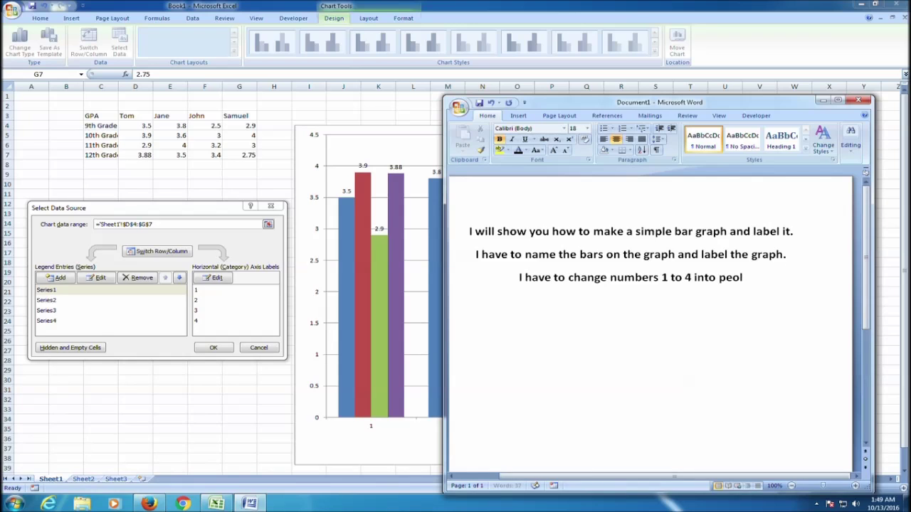
key("BackSpace")
key("BackSpace")
type("o")
type("e")
key("BackSpace")
type("ple.")
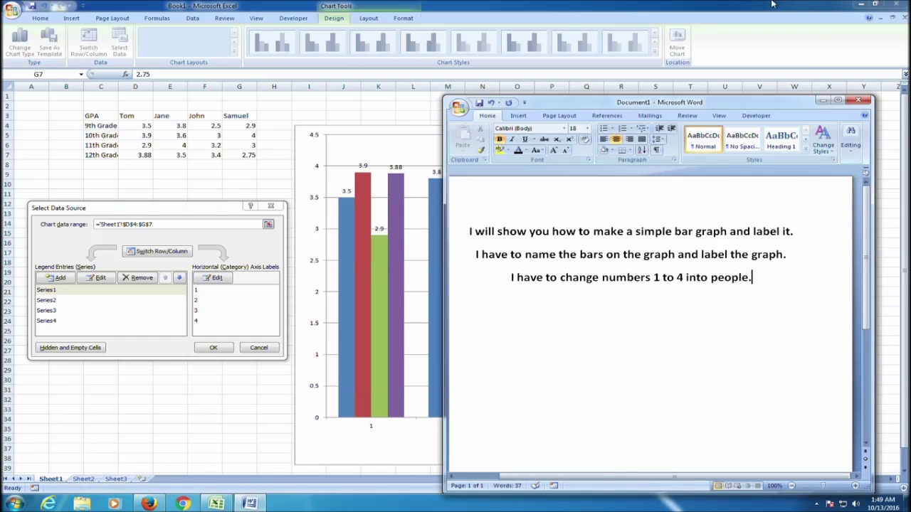
Step: Back in Excel, open the axis label editor for the first category label 1
left_click(772, 4)
left_click(203, 291)
left_click(209, 279)
type("Tom")
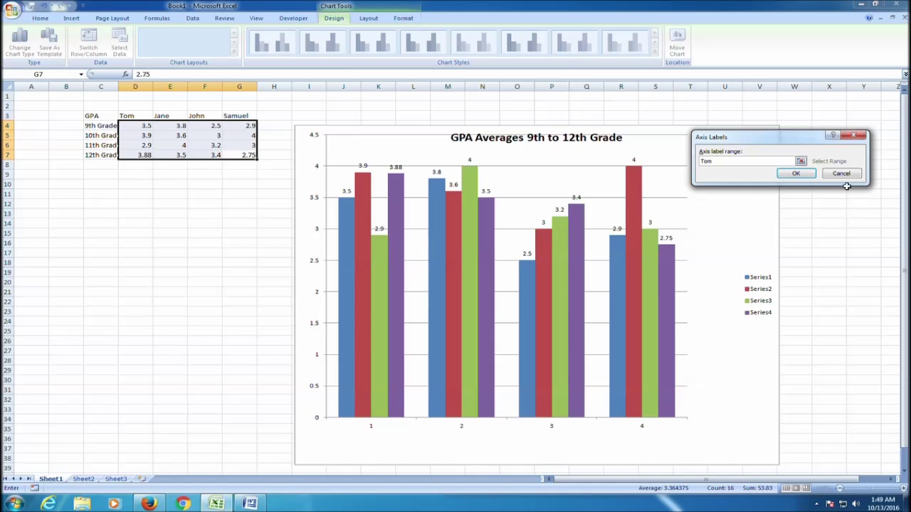
Step: Confirm Tom as the first category label and apply the data source change
left_click(795, 174)
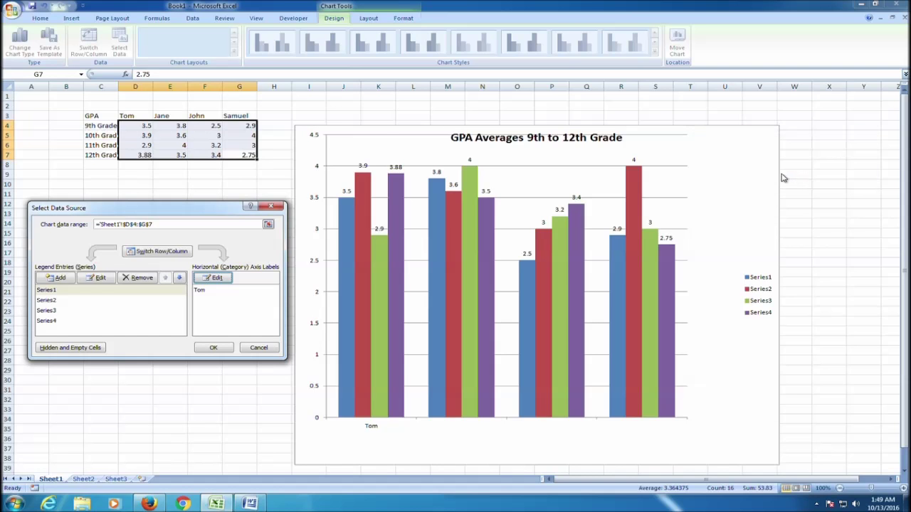
left_click(214, 348)
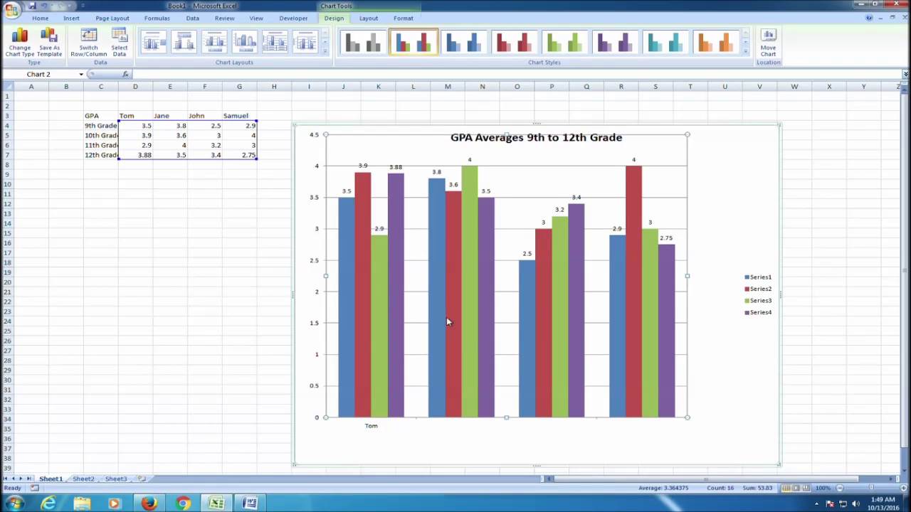
left_click(457, 334)
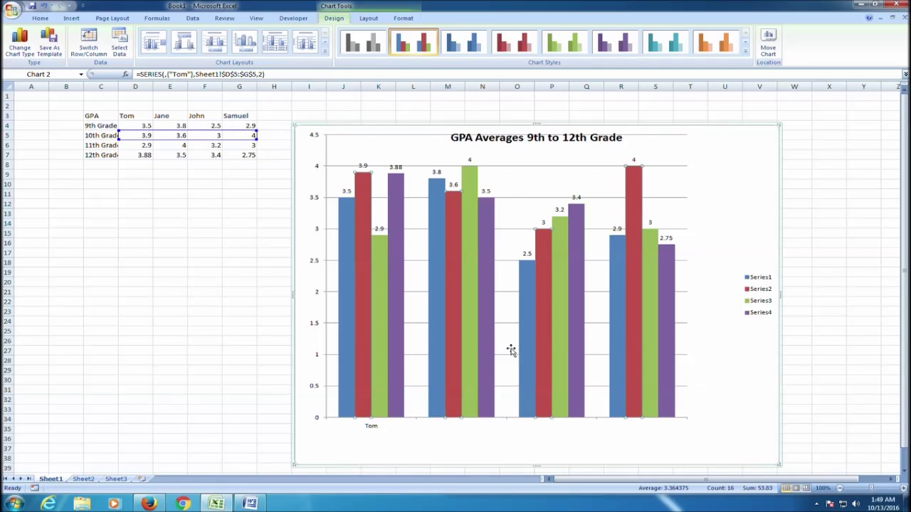
Step: Reopen Select Data Source, check the second category label editor, and cancel without changes
right_click(414, 193)
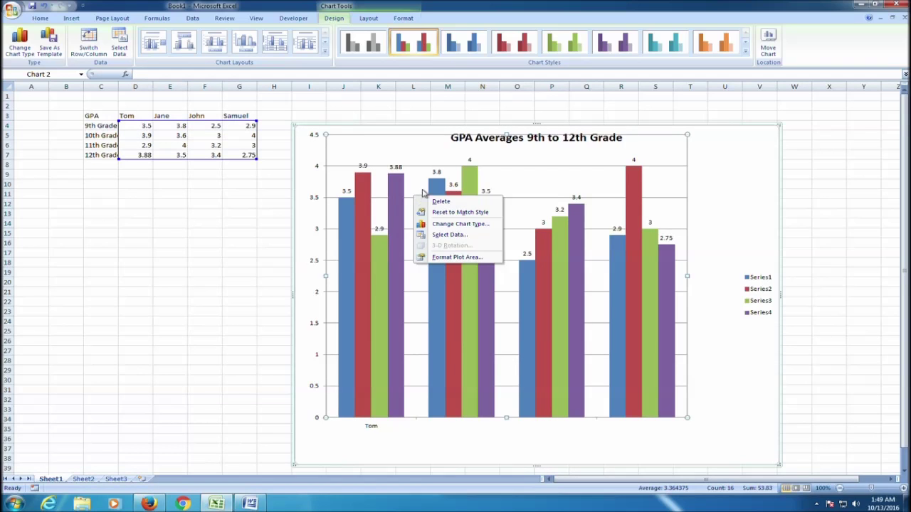
left_click(474, 236)
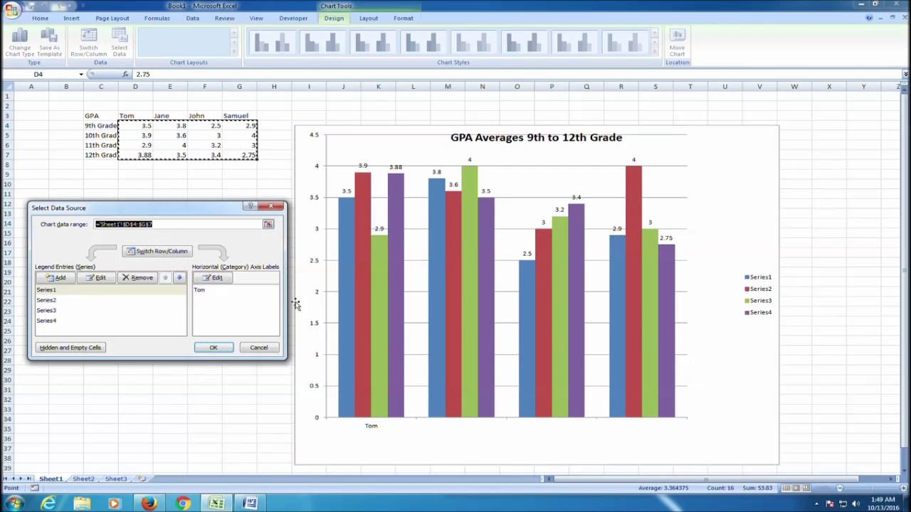
left_click(216, 306)
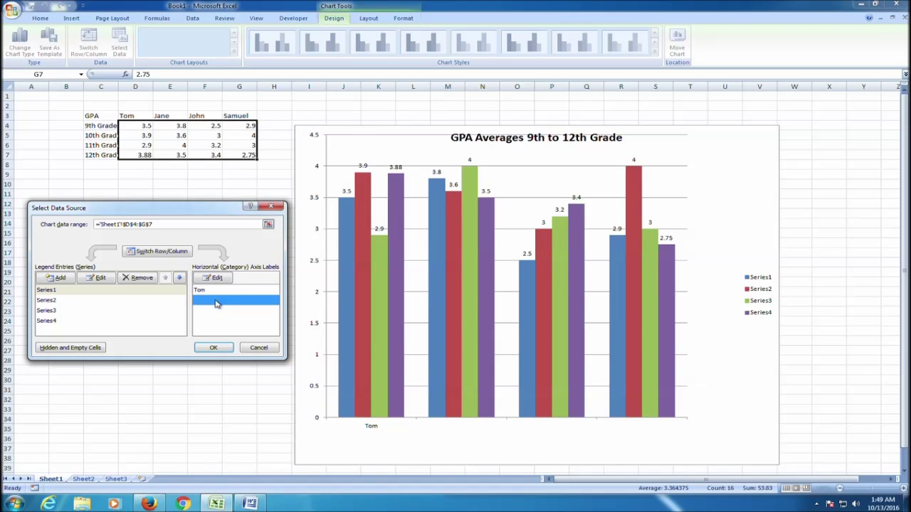
left_click(226, 279)
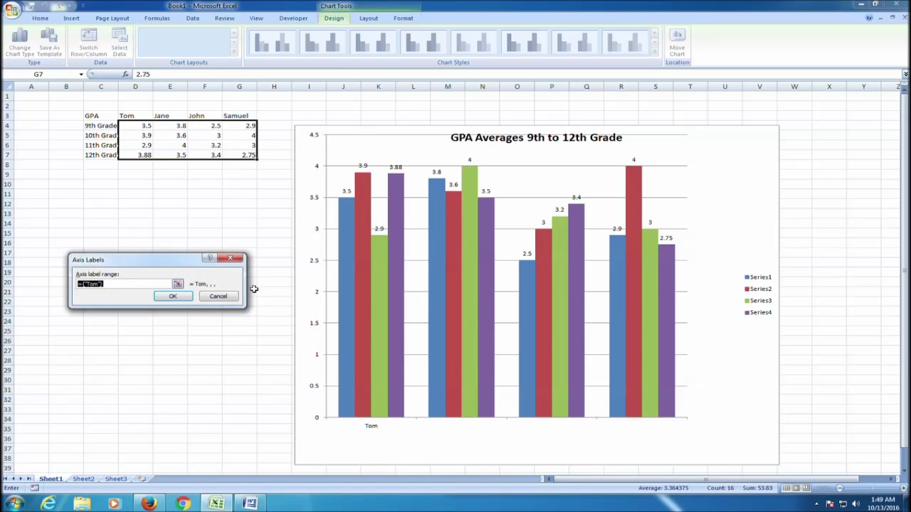
left_click(226, 298)
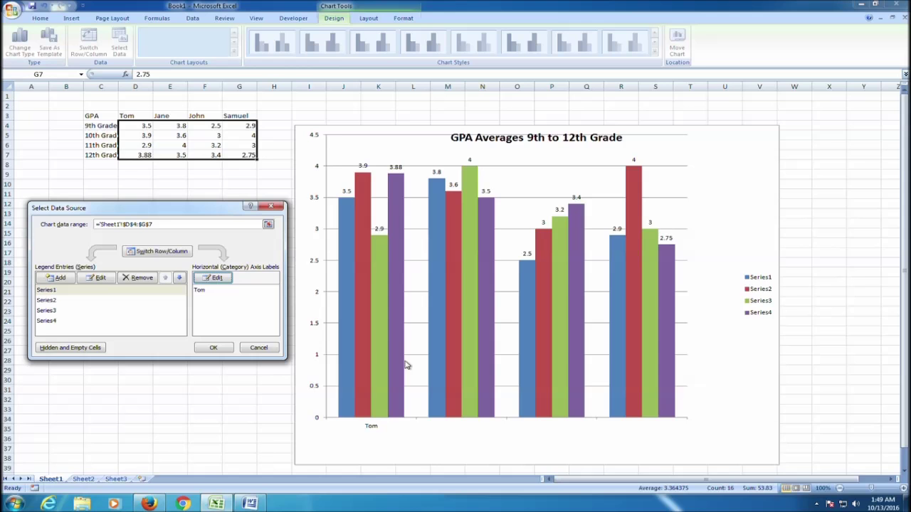
left_click(258, 347)
left_click(380, 429)
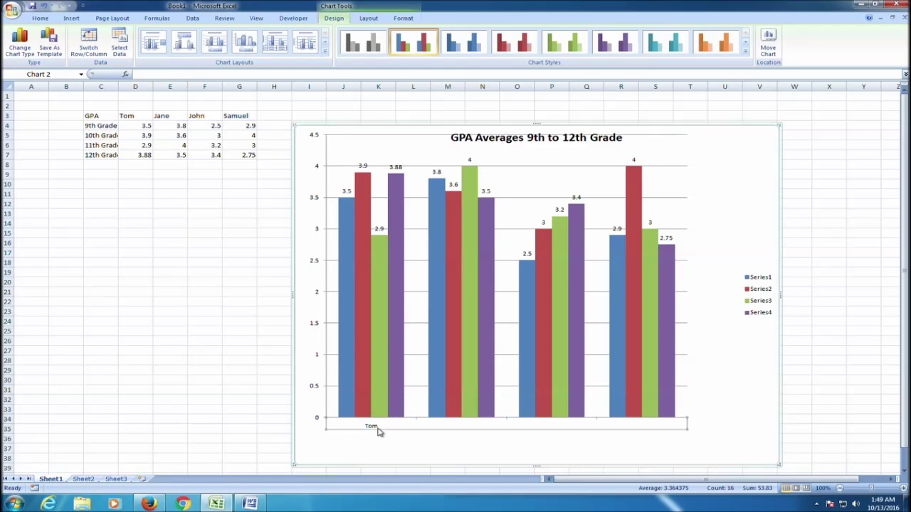
left_click(482, 408)
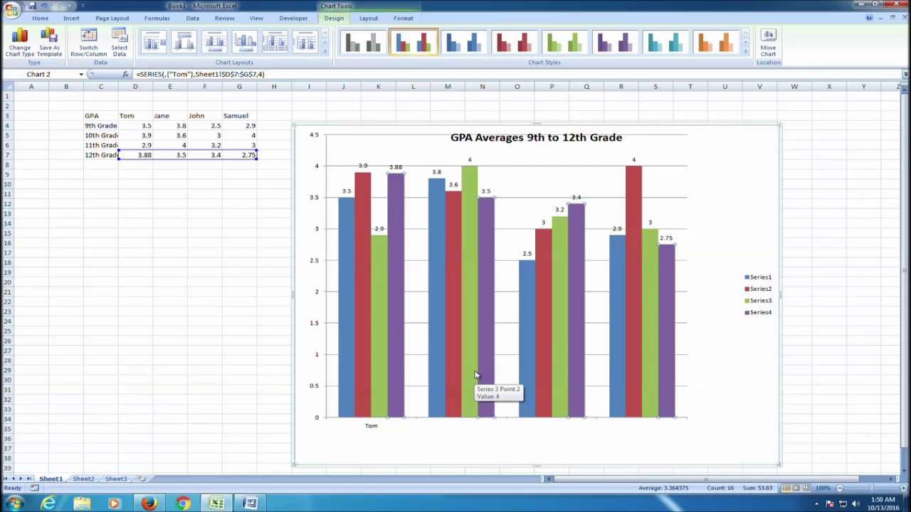
left_click(464, 426)
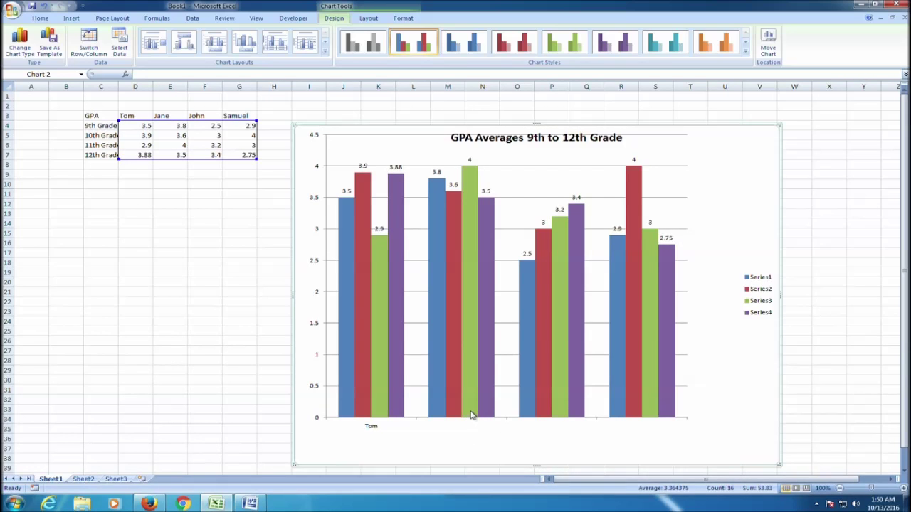
left_click(475, 422)
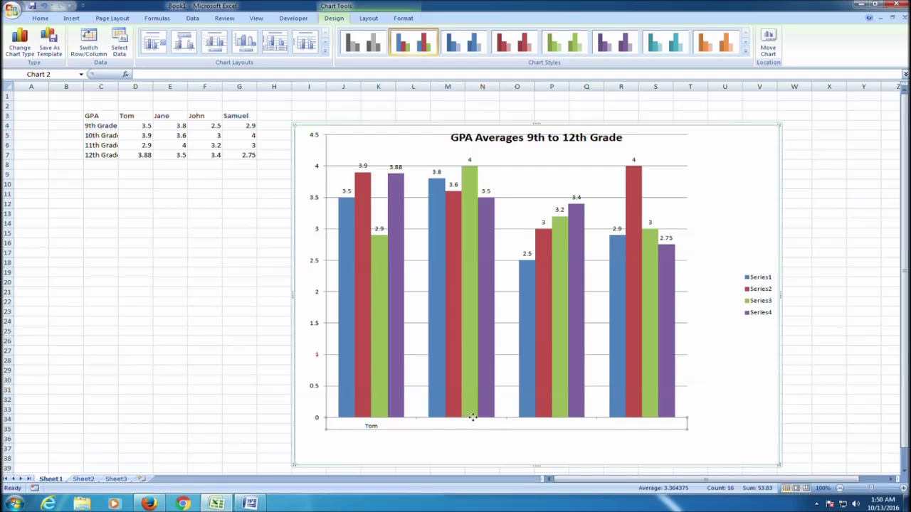
left_click(573, 424)
left_click(377, 429)
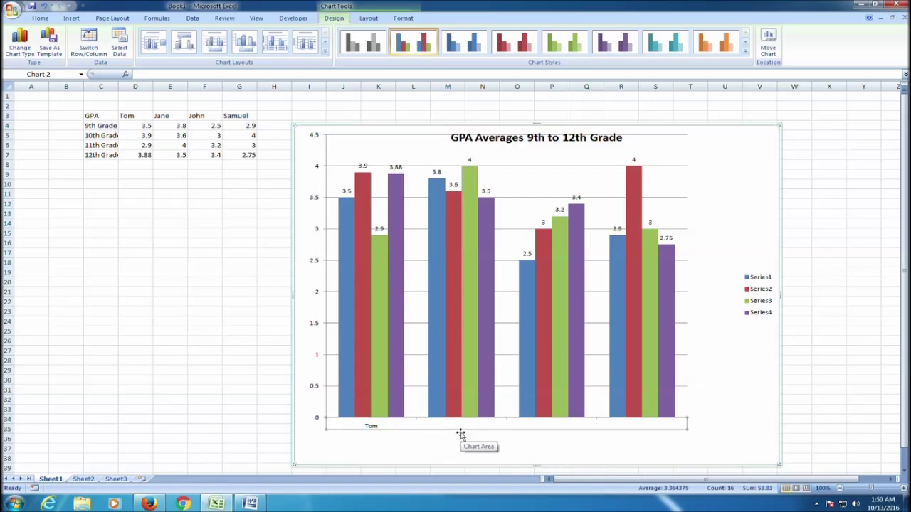
right_click(419, 430)
left_click(409, 428)
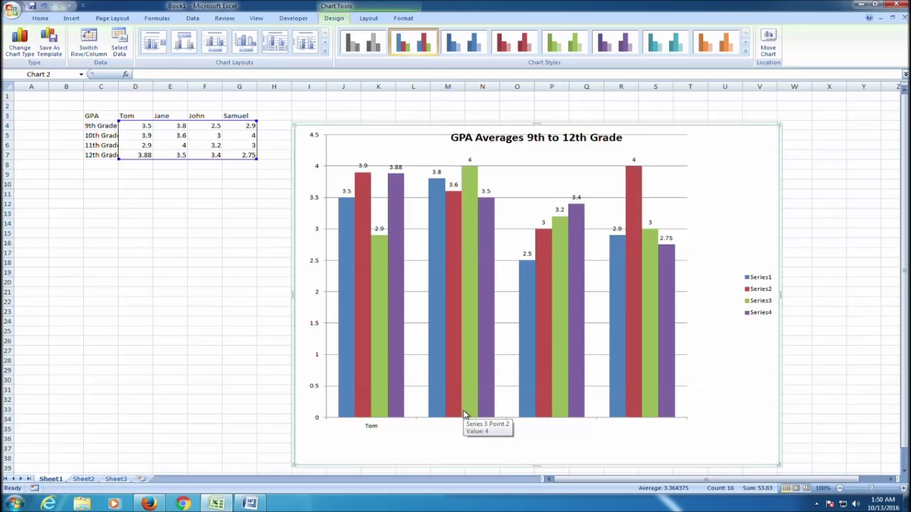
left_click(525, 213)
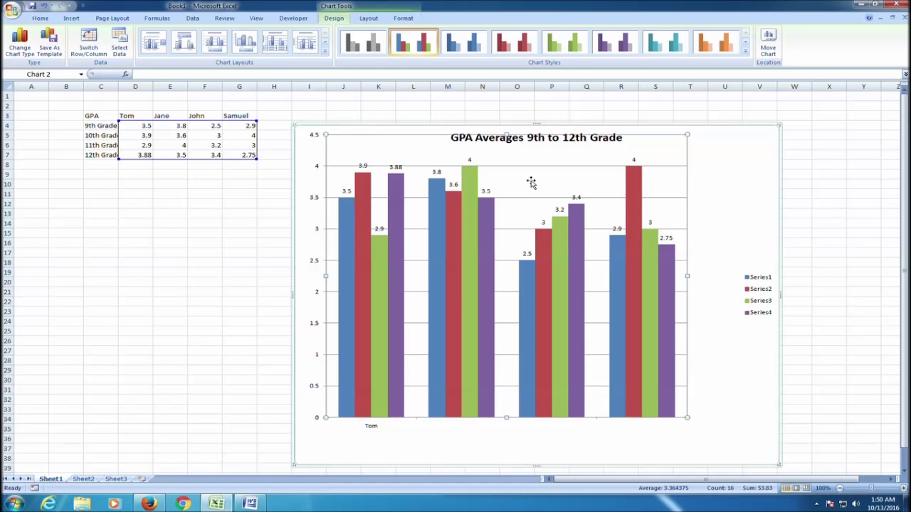
right_click(531, 183)
left_click(562, 221)
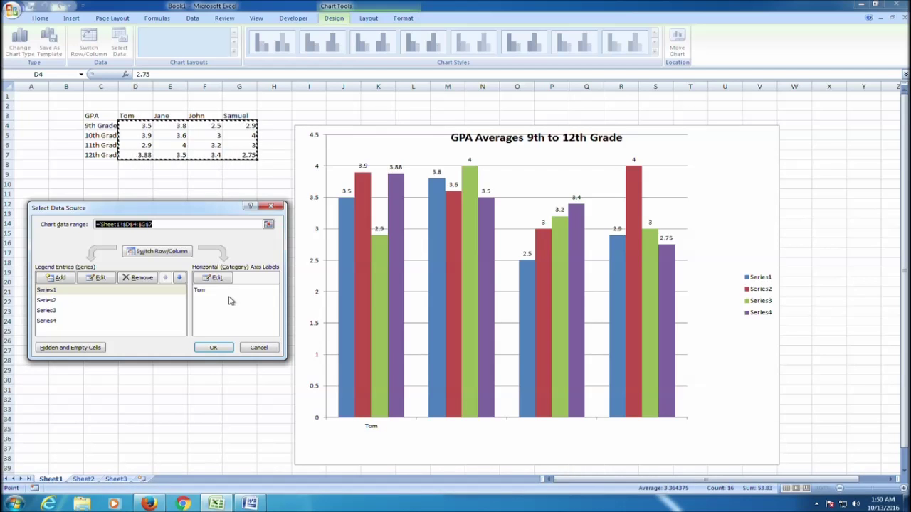
Step: Clear the existing Tom category axis label range
left_click(200, 291)
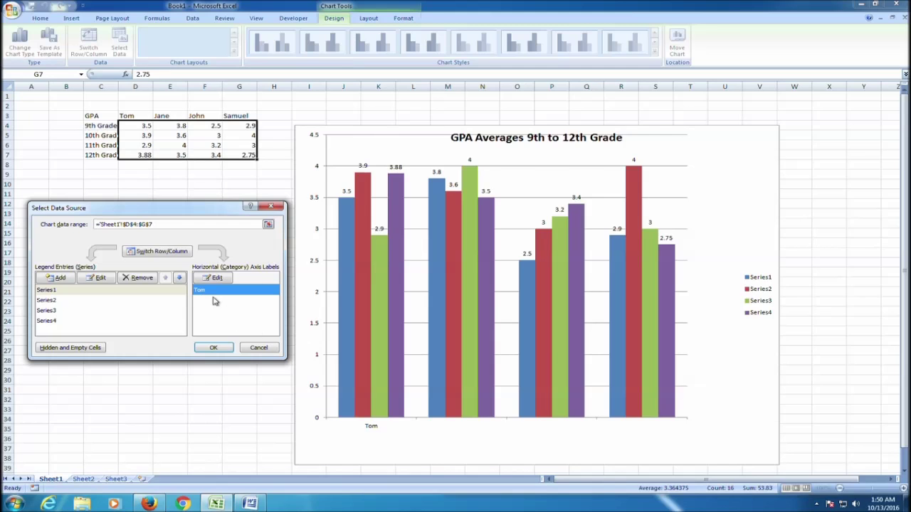
left_click(214, 279)
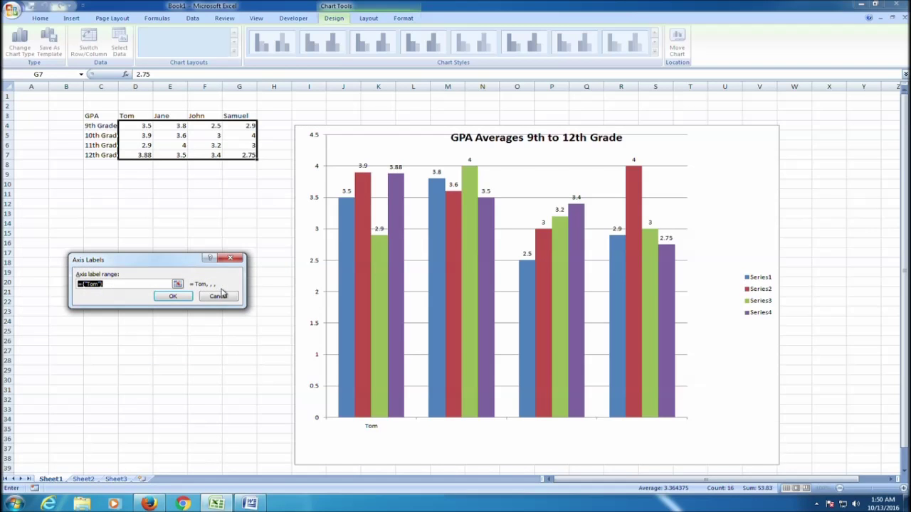
key("BackSpace")
left_click(174, 297)
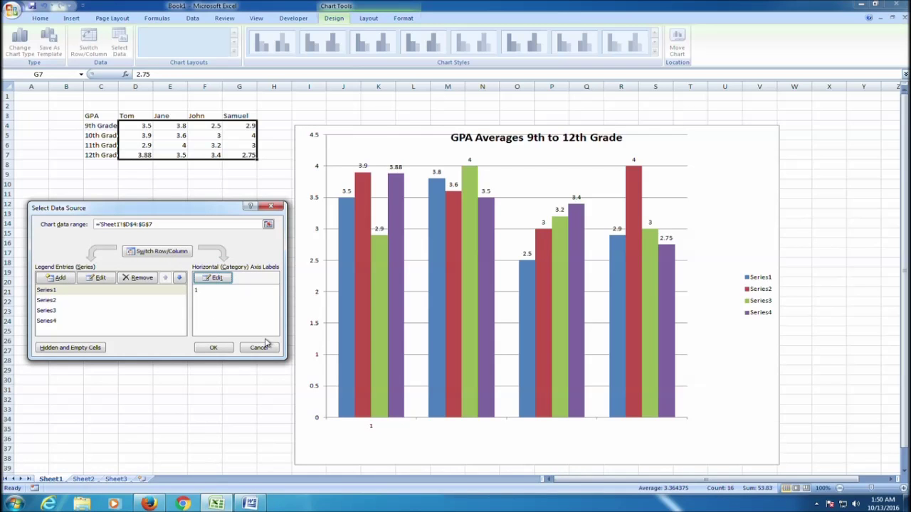
Step: Attempt to edit the axis label range twice, discarding each garbled entry
left_click(228, 303)
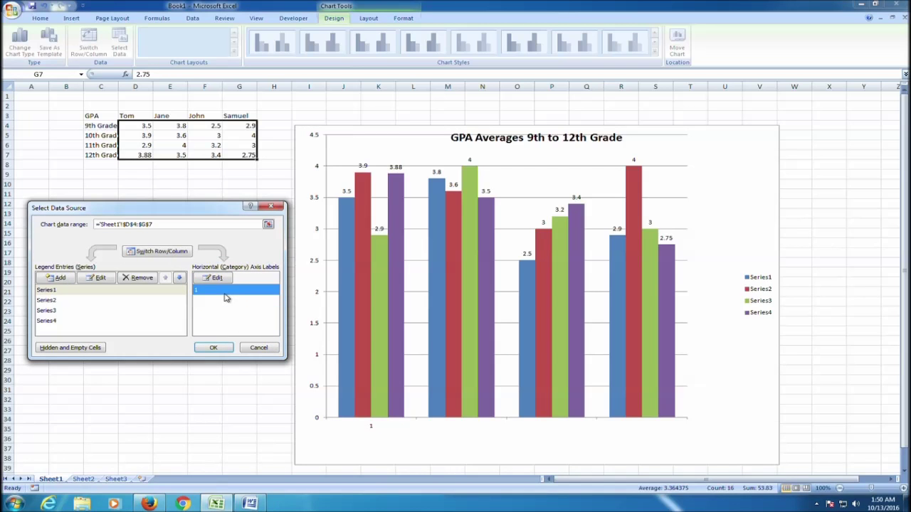
left_click(225, 279)
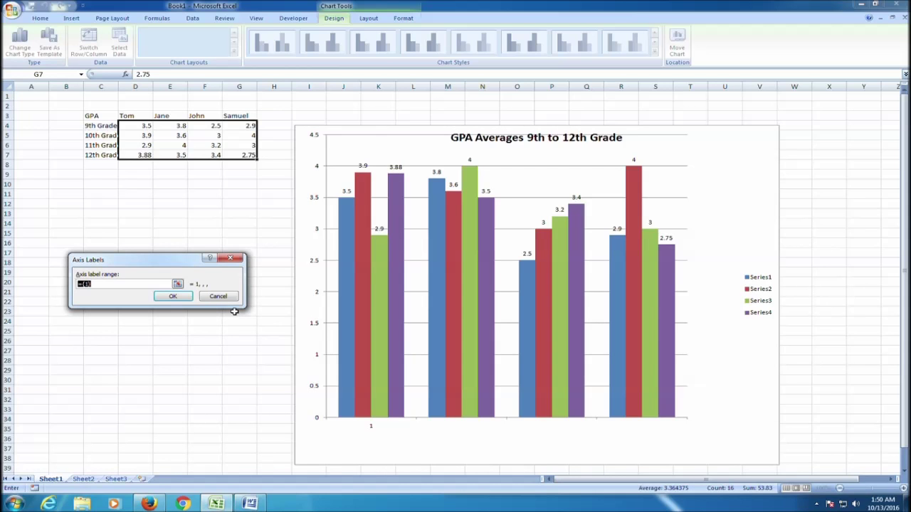
key("Left")
key("Left")
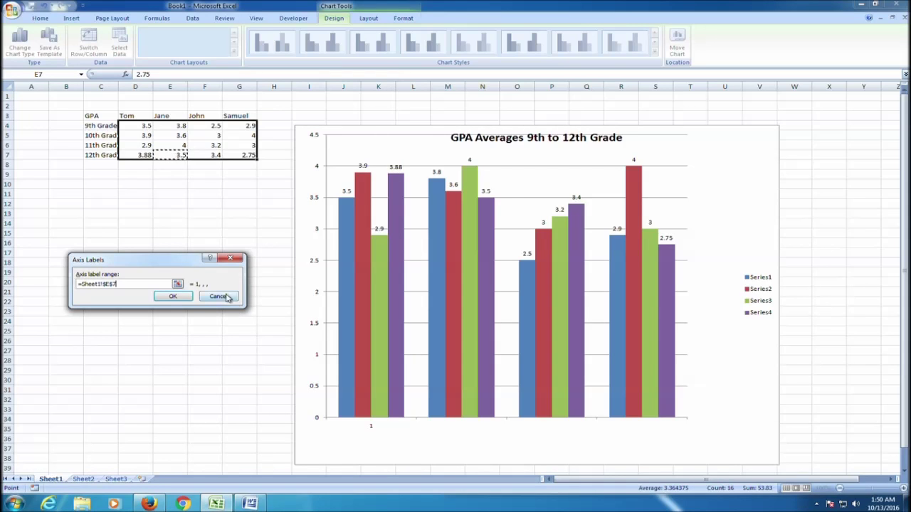
left_click(220, 300)
left_click(217, 277)
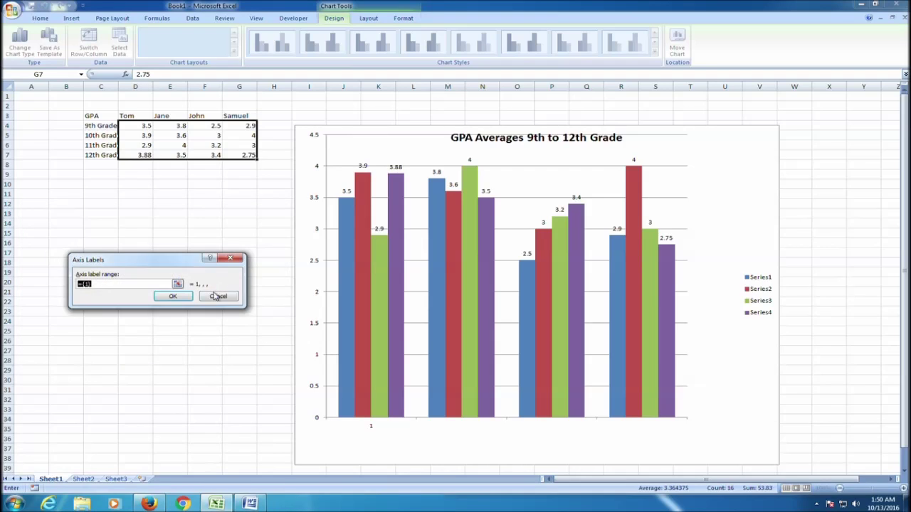
type("+")
key("Right")
key("Left")
key("Left")
key("Left")
key("Left")
left_click(224, 298)
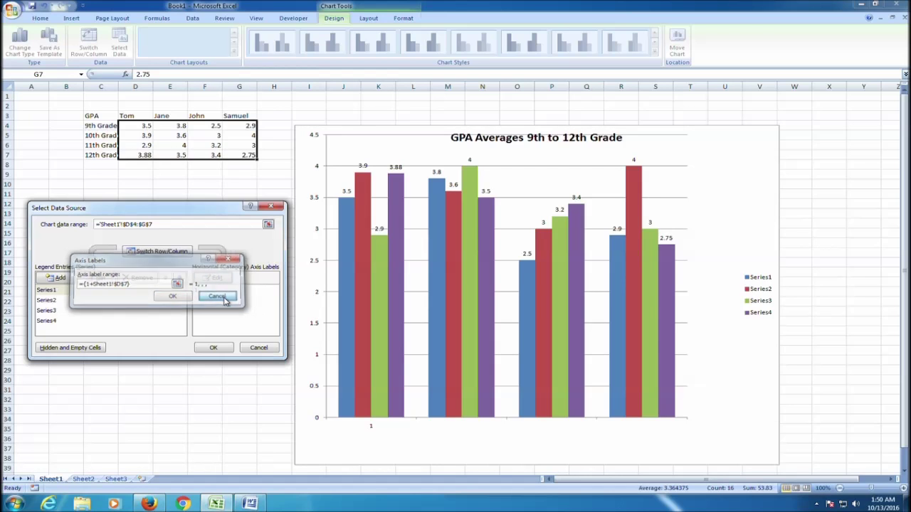
Step: Set the category axis labels to D3:G3 so they read Tom, Jane, John, Samuel
left_click(207, 288)
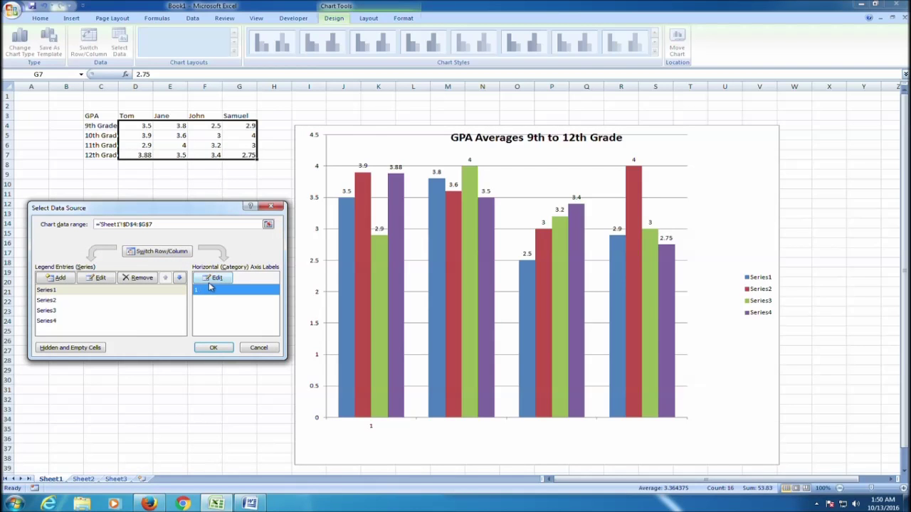
left_click(215, 279)
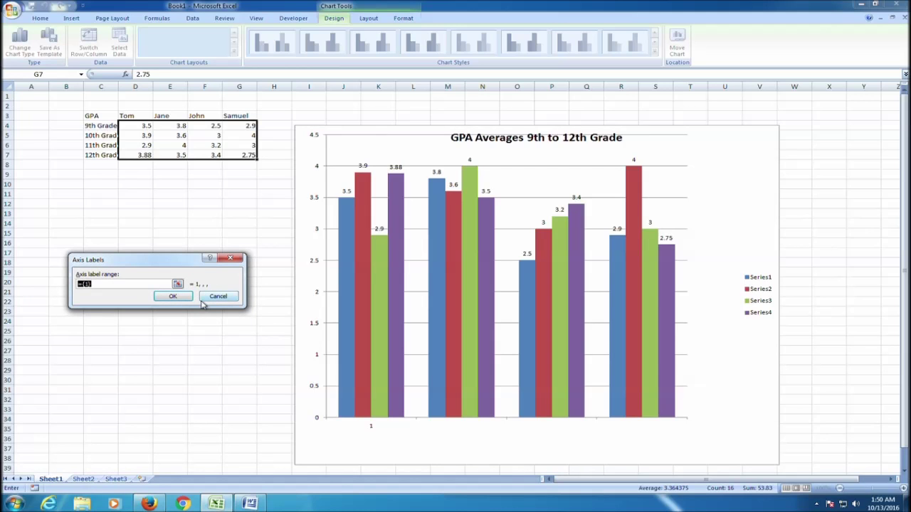
key("Left")
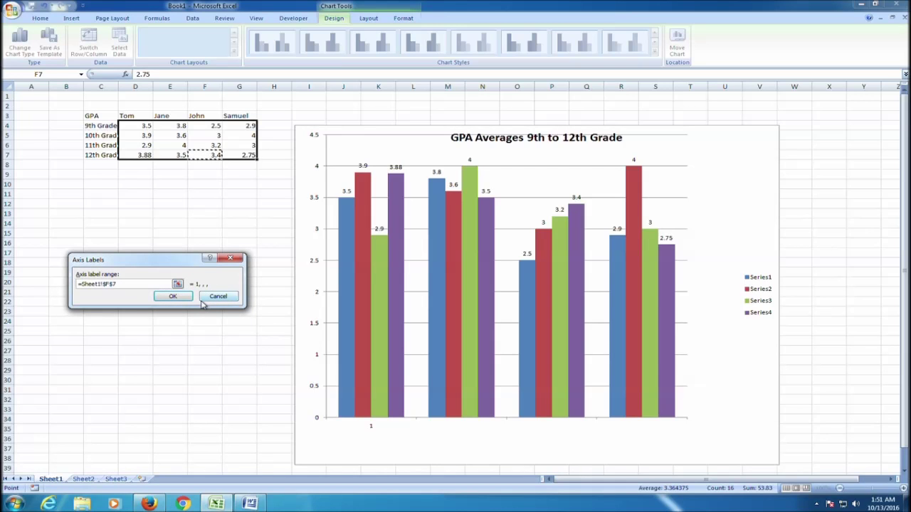
key("Right")
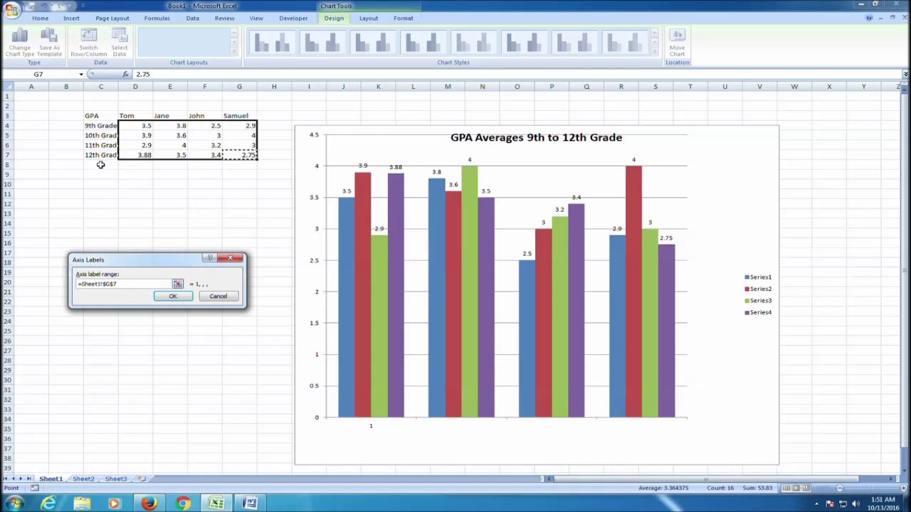
left_click(125, 116)
left_click_drag(125, 115, 238, 117)
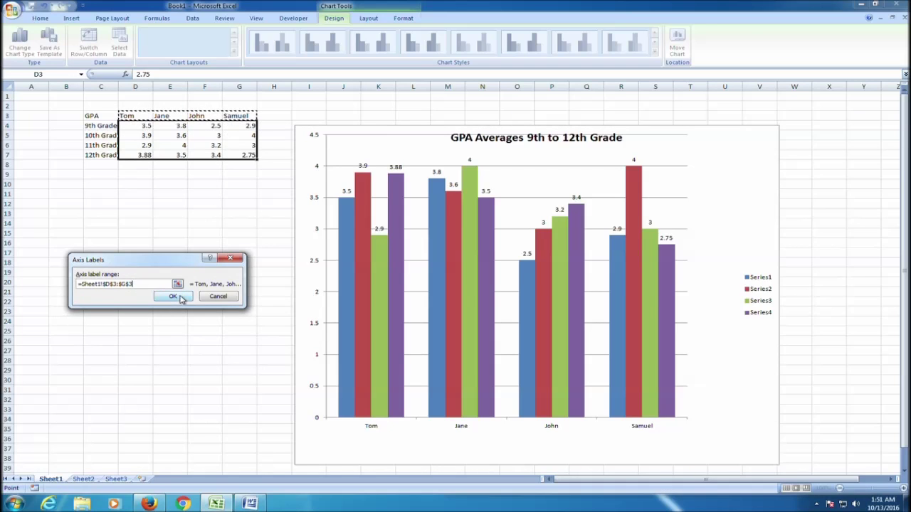
left_click(177, 298)
left_click(222, 349)
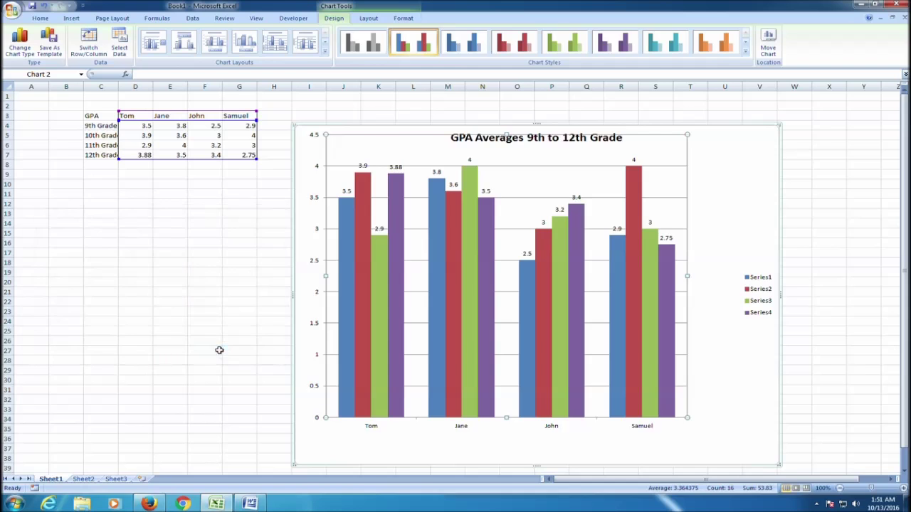
Step: Select the data labels, legend and chart, then choose Select Data from the chart's shortcut menu
scroll(485, 409, "down", 1)
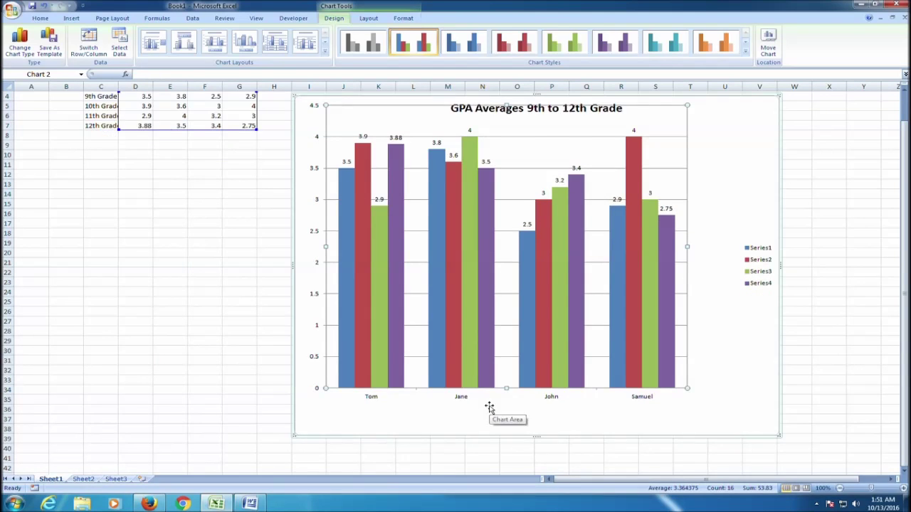
scroll(487, 408, "up", 1)
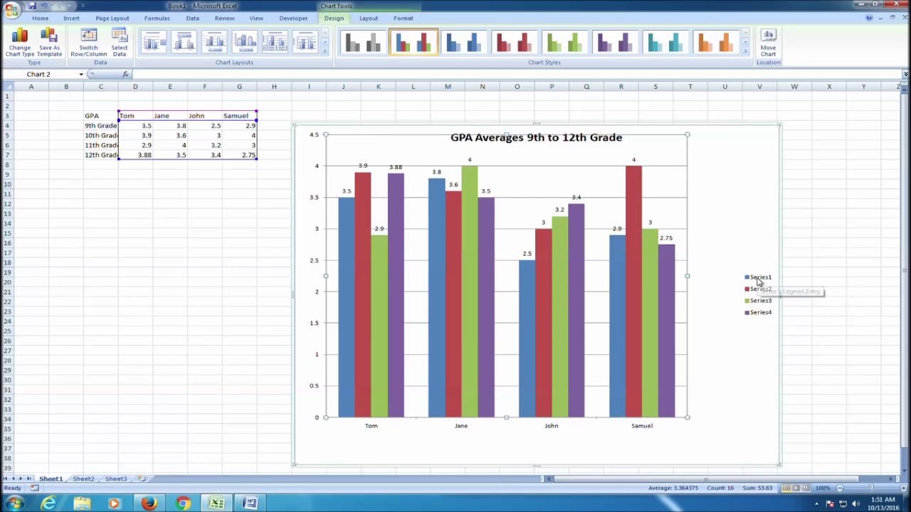
left_click(346, 191)
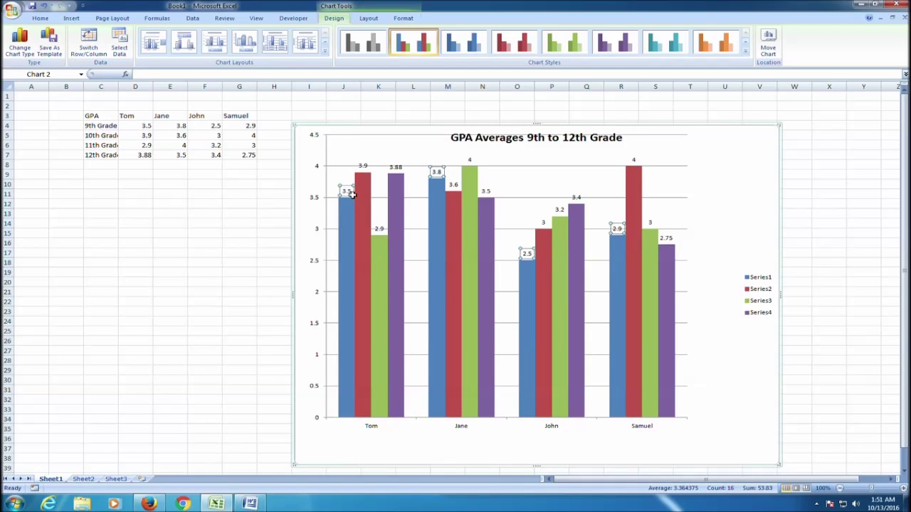
left_click(776, 277)
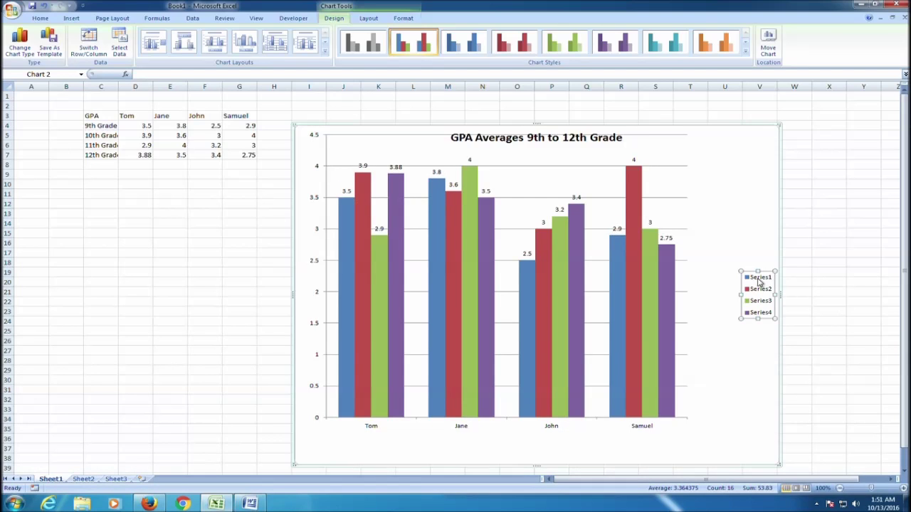
left_click(712, 220)
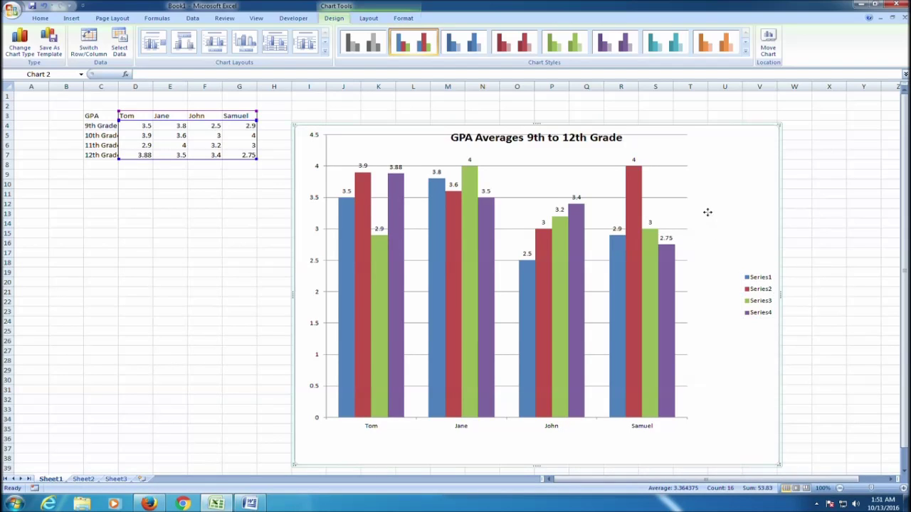
right_click(709, 214)
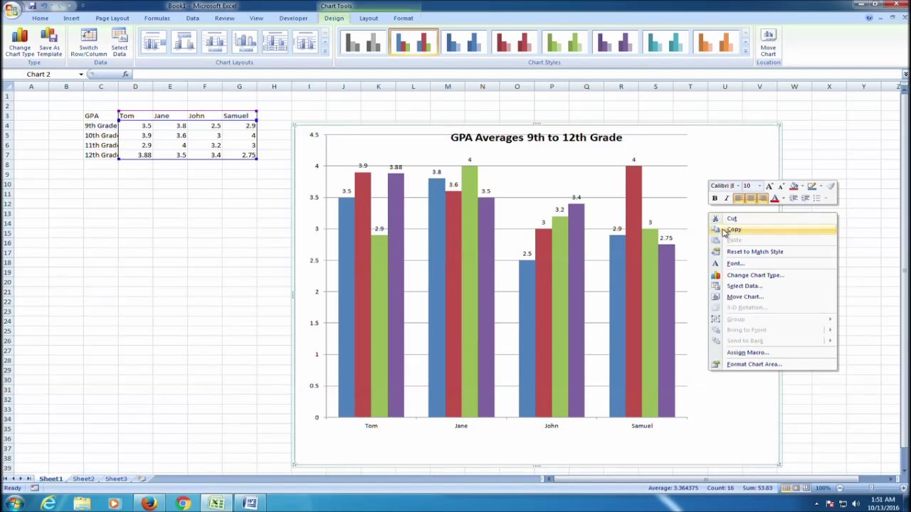
left_click(748, 285)
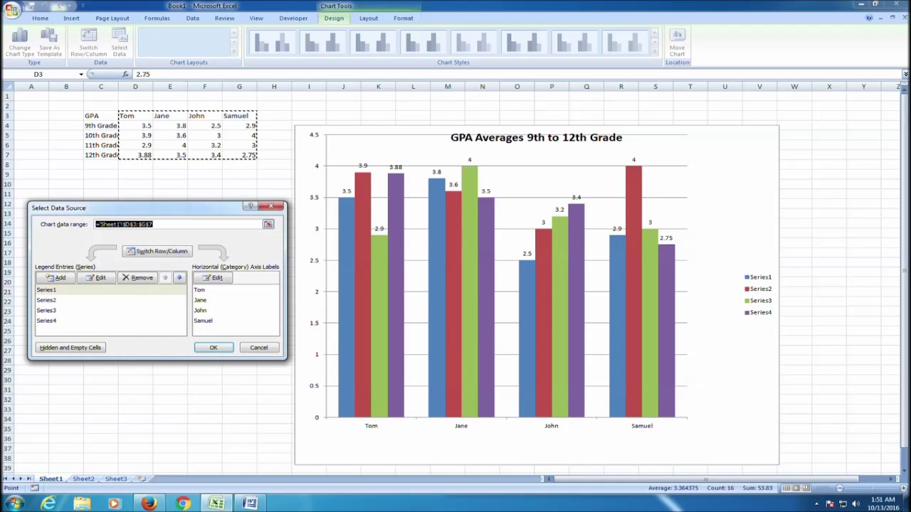
Step: Rename Series1 to '9th Grade GPA' and apply the change
left_click(68, 287)
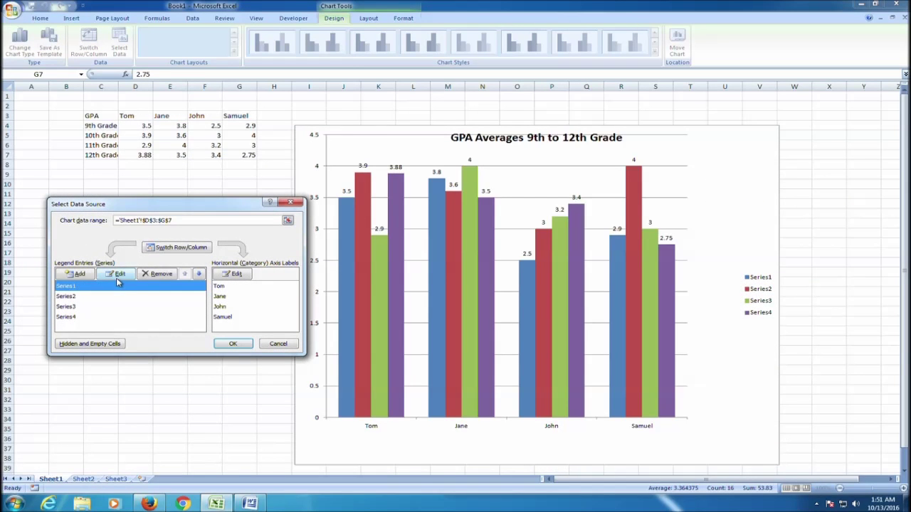
left_click(120, 275)
type("9th Grade GPA")
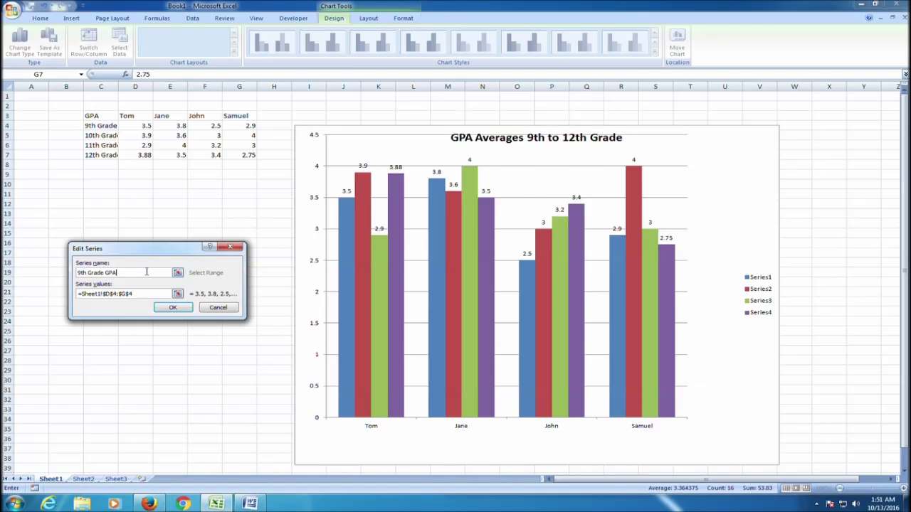
left_click(173, 307)
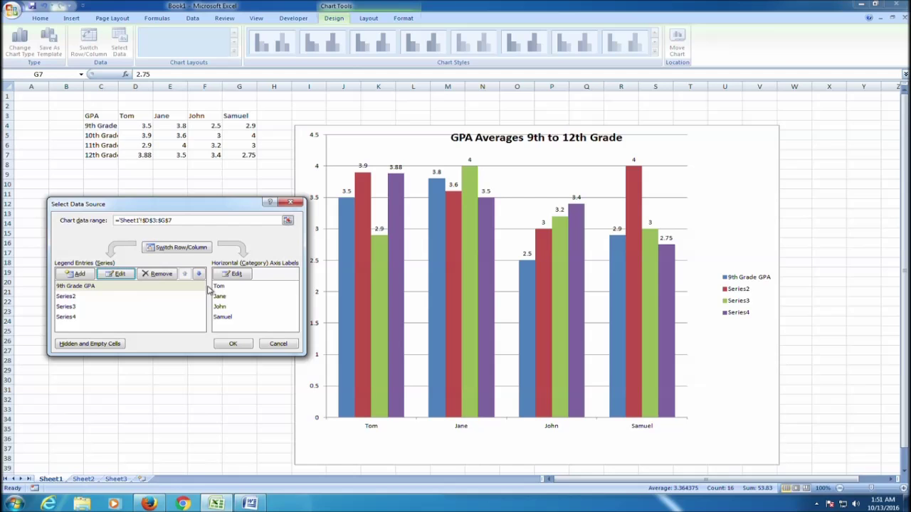
left_click(234, 345)
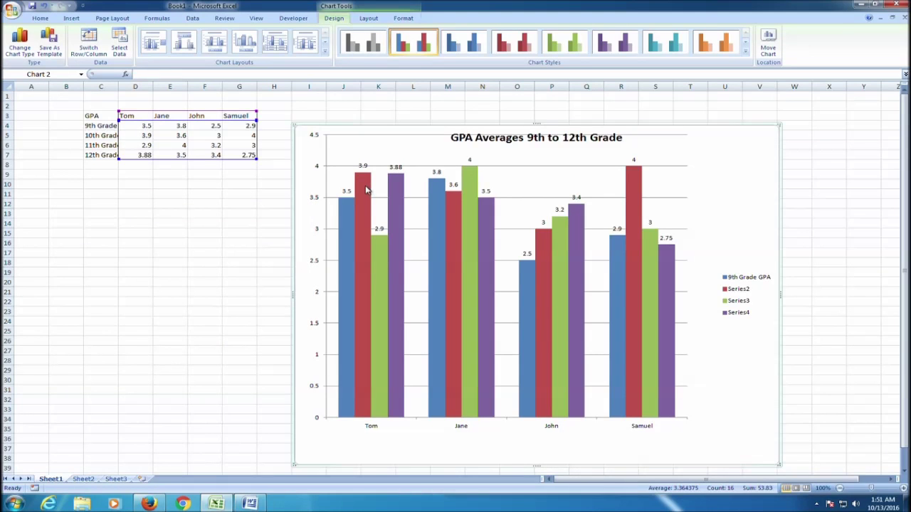
Step: Reopen Select Data and rename Series2 and Series3 to '10th Grade GPA' and '11th Grade GPA'
right_click(522, 174)
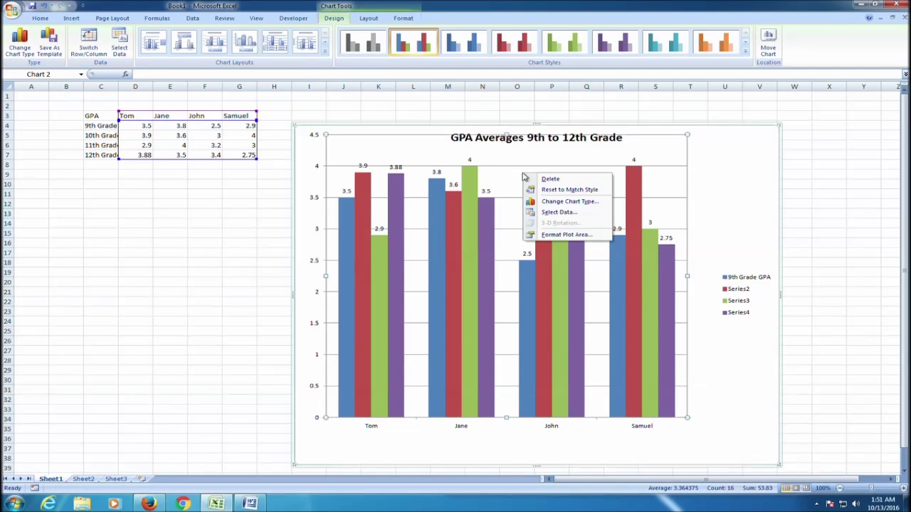
left_click(576, 214)
left_click(122, 294)
left_click(123, 275)
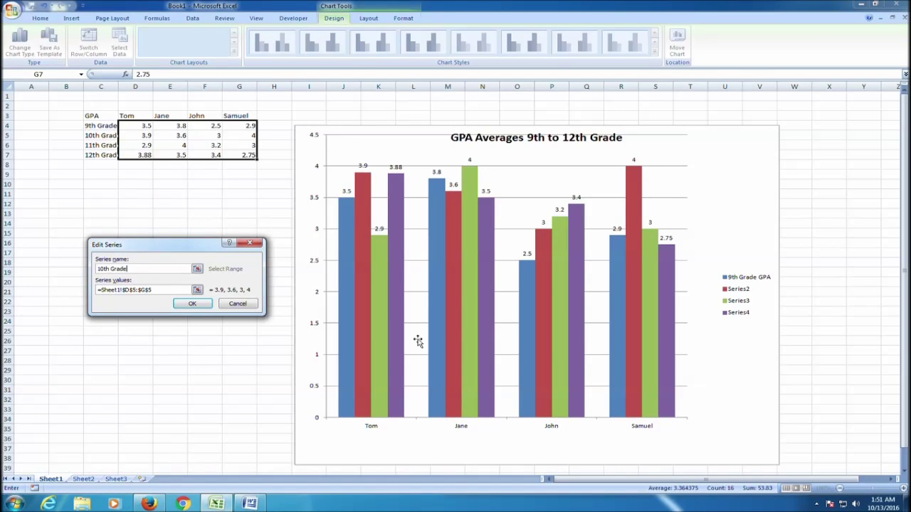
left_click(192, 303)
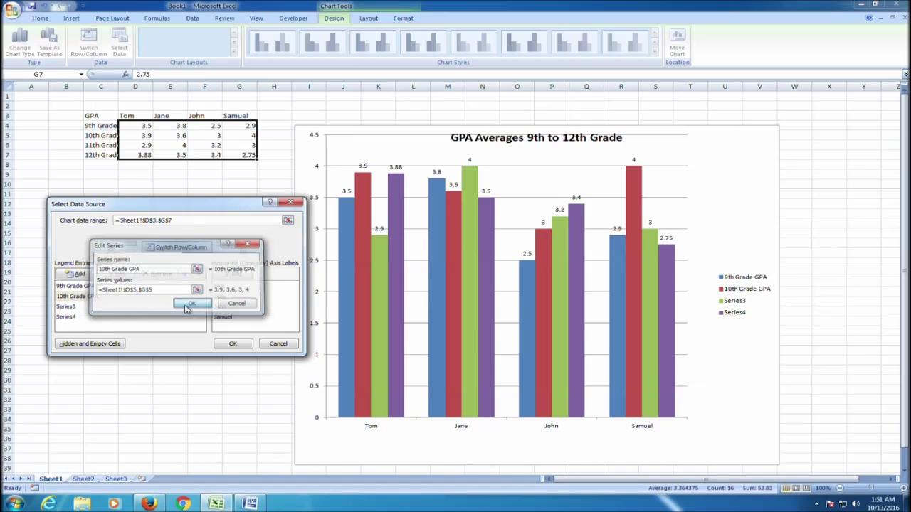
left_click(77, 306)
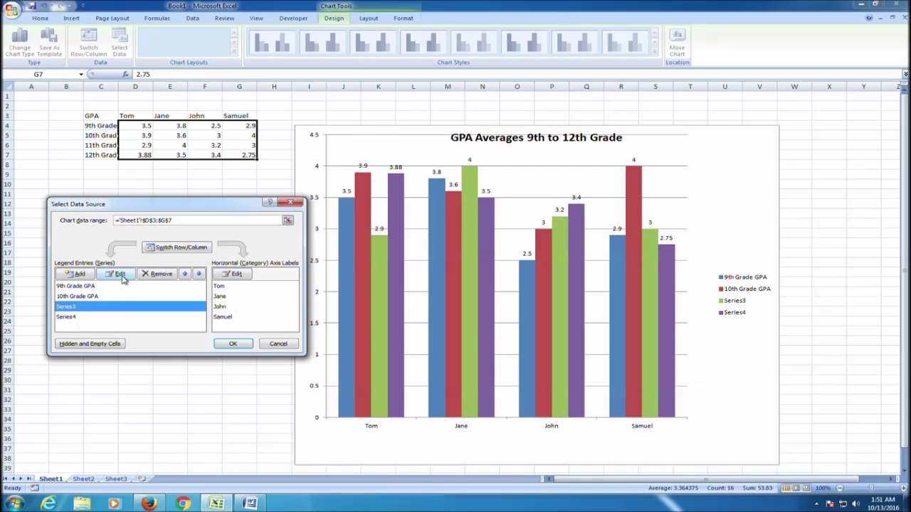
left_click(118, 274)
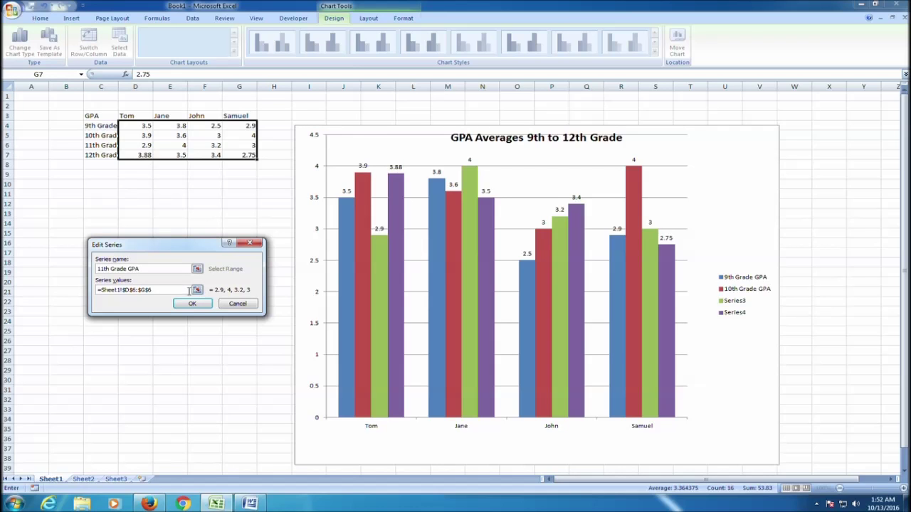
left_click(188, 305)
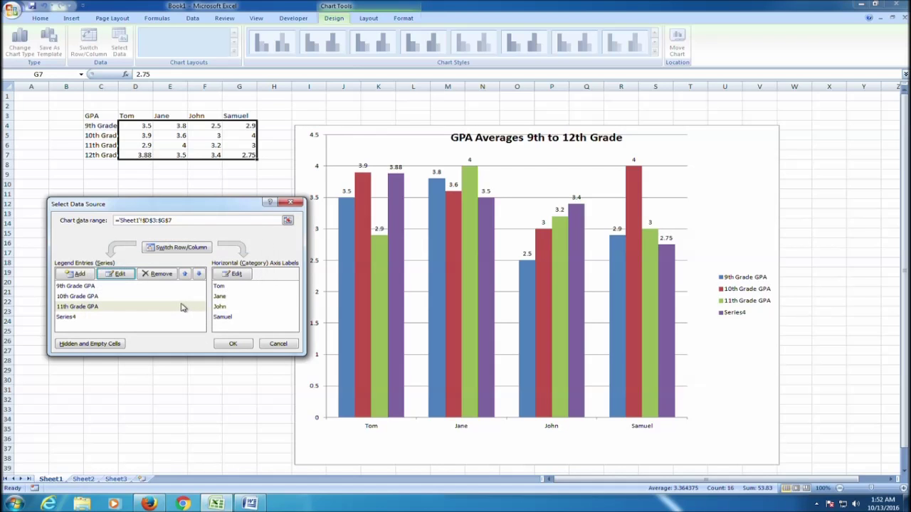
Step: Rename Series4 to '12th Grade GPA' and close the dialog keeping the names
left_click(76, 317)
left_click(114, 274)
type("12th Grade GPA")
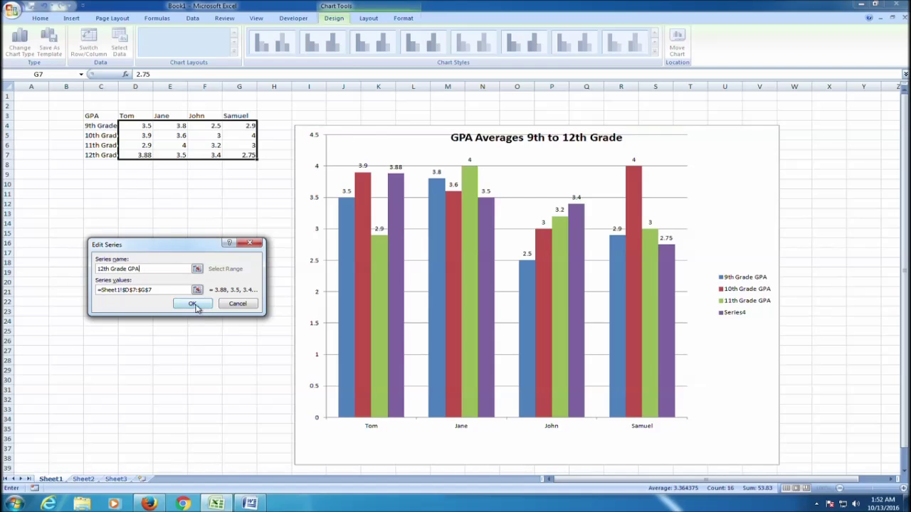
left_click(193, 303)
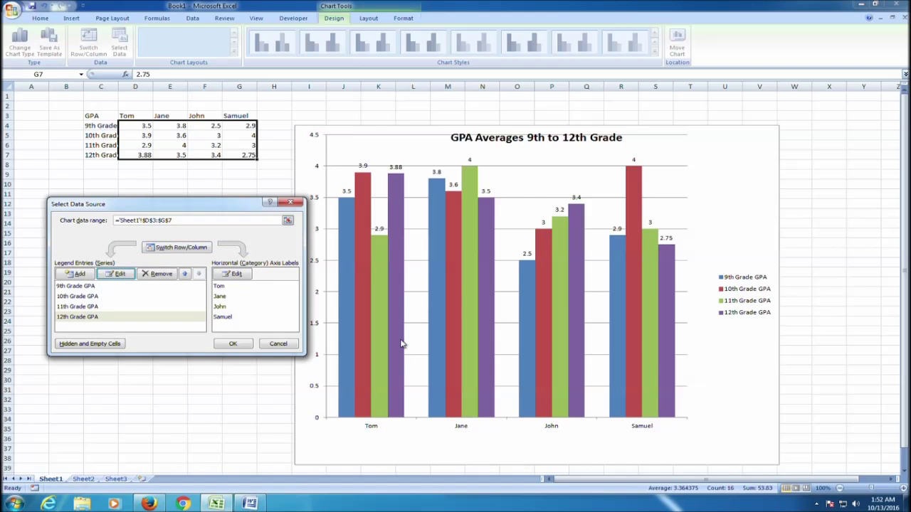
left_click(238, 346)
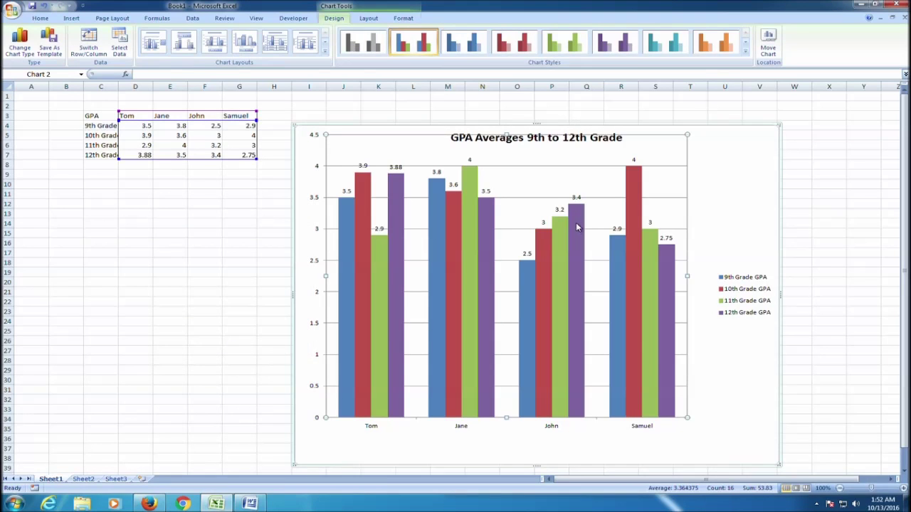
Step: Select the 9th Grade GPA data labels, then bring the Word notes document to the front
mouse_move(566, 240)
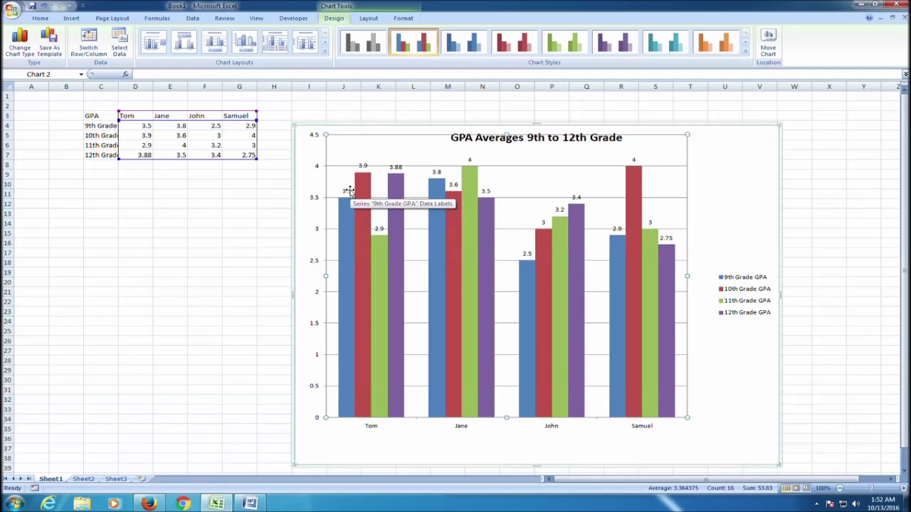
left_click(349, 192)
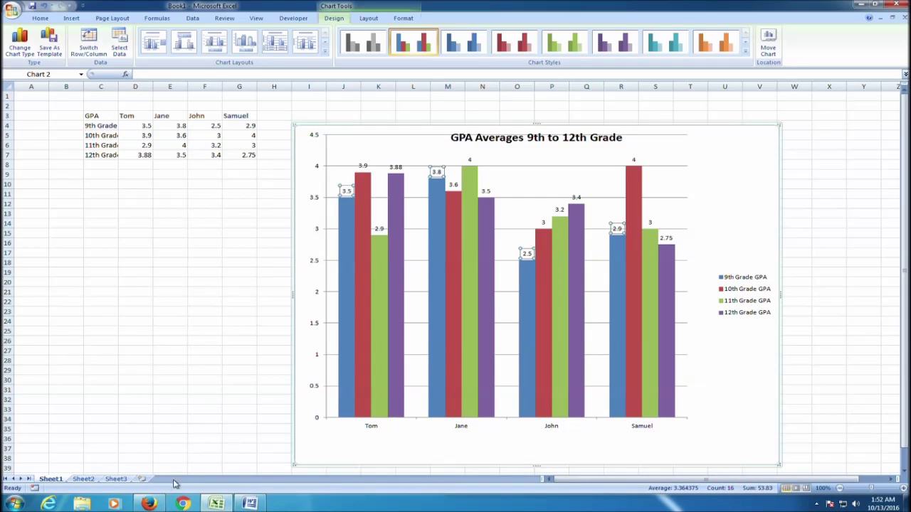
left_click(250, 504)
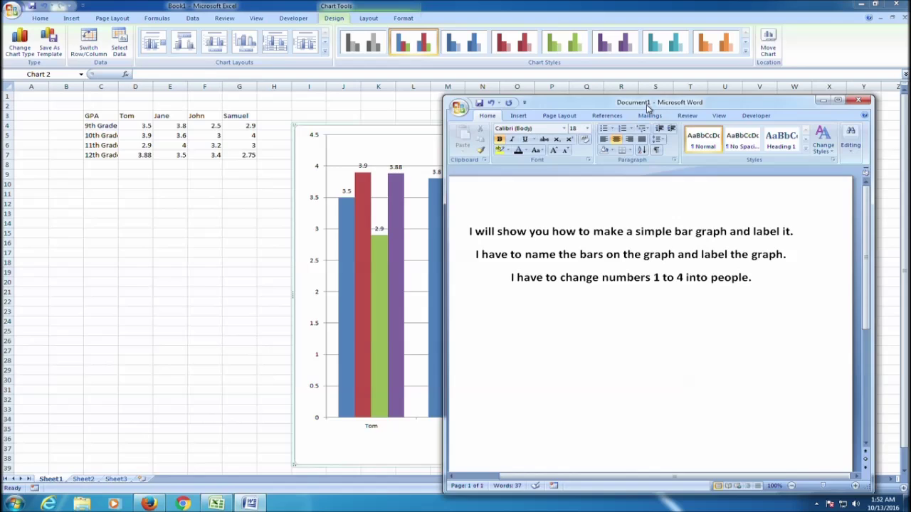
Step: Move the Word notes beside the chart and add 'I could label the bars as well. Just double click on it, like this...'
left_click_drag(648, 101, 67, 168)
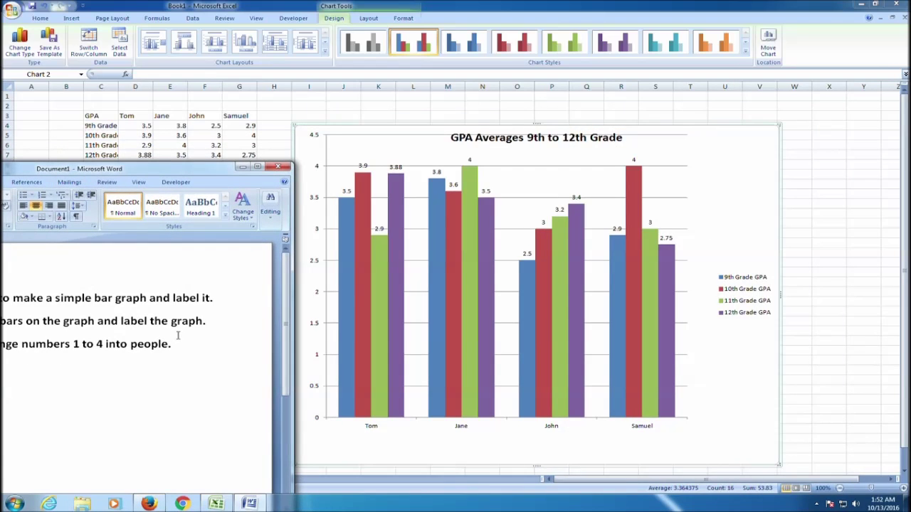
left_click_drag(168, 171, 354, 188)
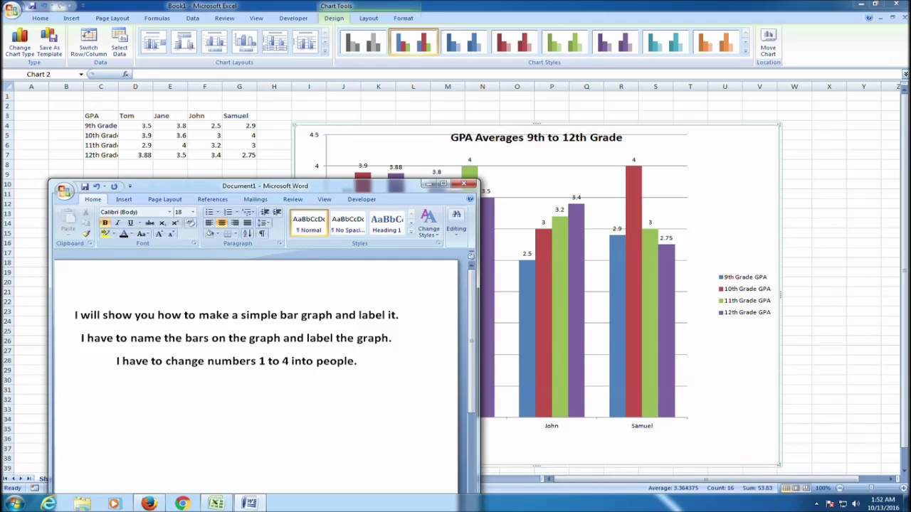
type("I could label the bars ")
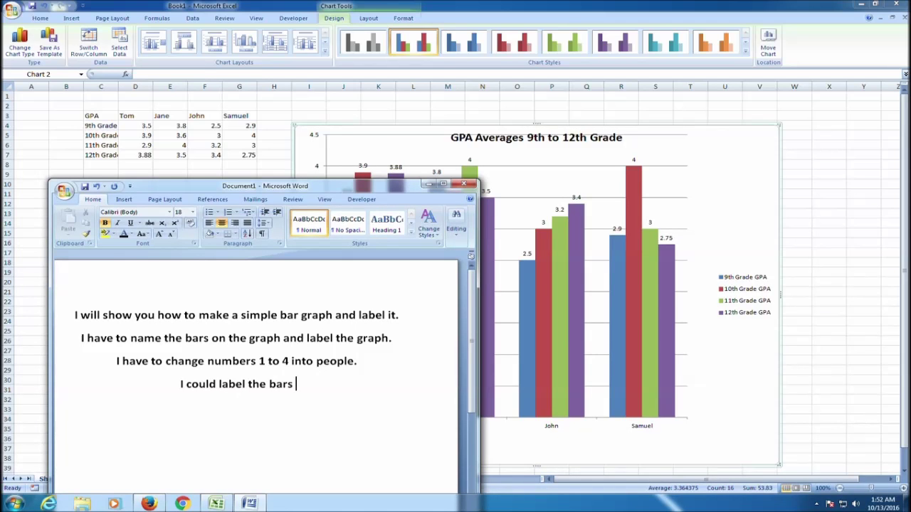
type("as well. ")
type("Just ")
type("f")
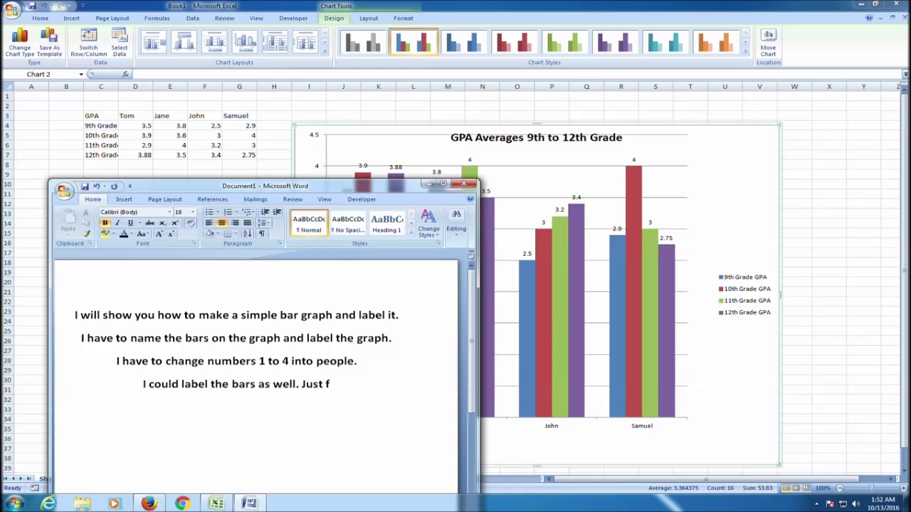
key("BackSpace")
type("double click on it")
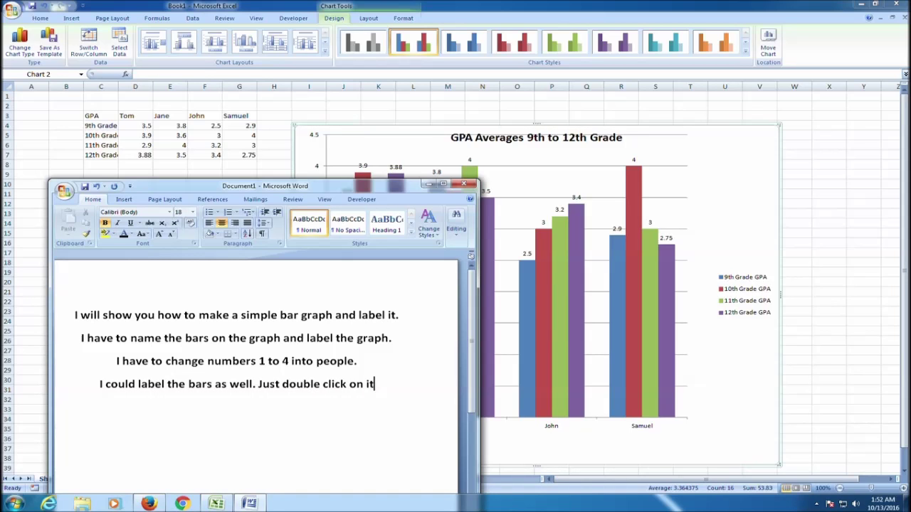
type(", like this...")
left_click(434, 129)
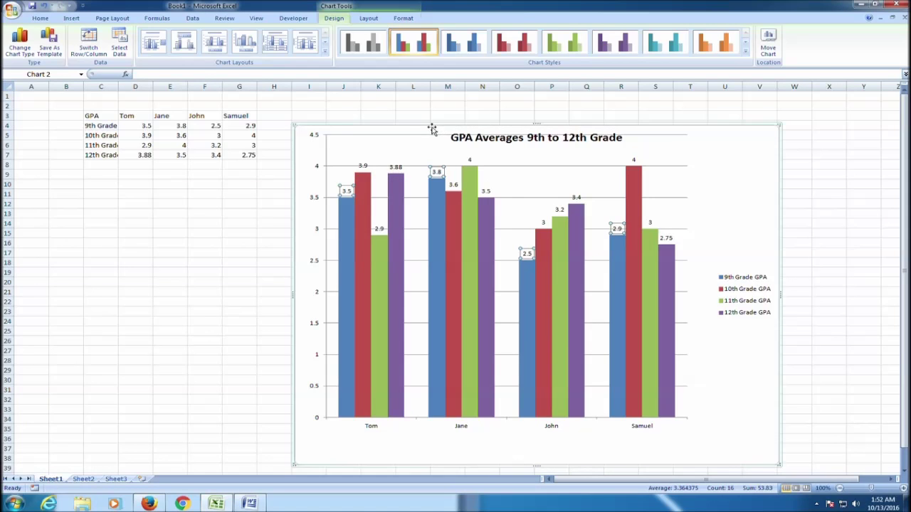
Step: Replace Tom's 3.5 and 3.9 data labels with 'Tom's 9th Grade GPA' and 'Tom's 10th Grade GPA'
left_click(347, 190)
left_click(347, 190)
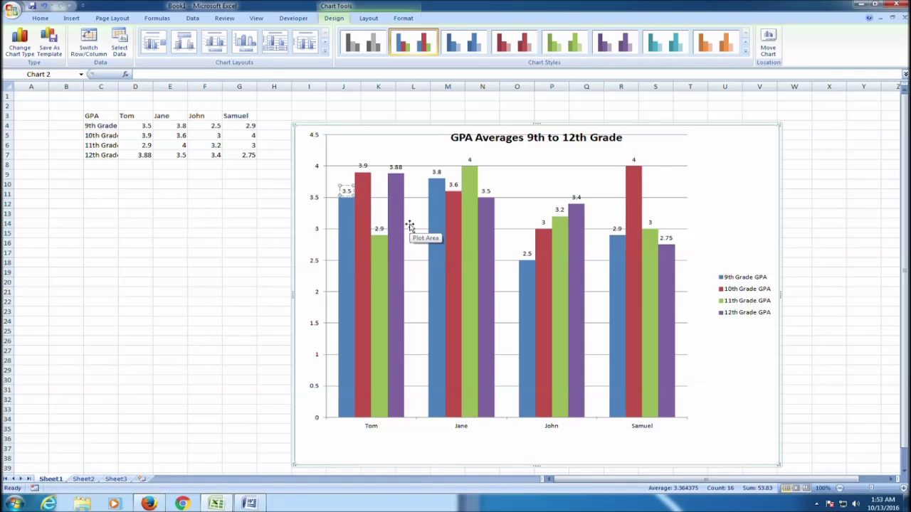
key("Delete")
type("Tom's")
type(" 9th Grade")
type(" GPA")
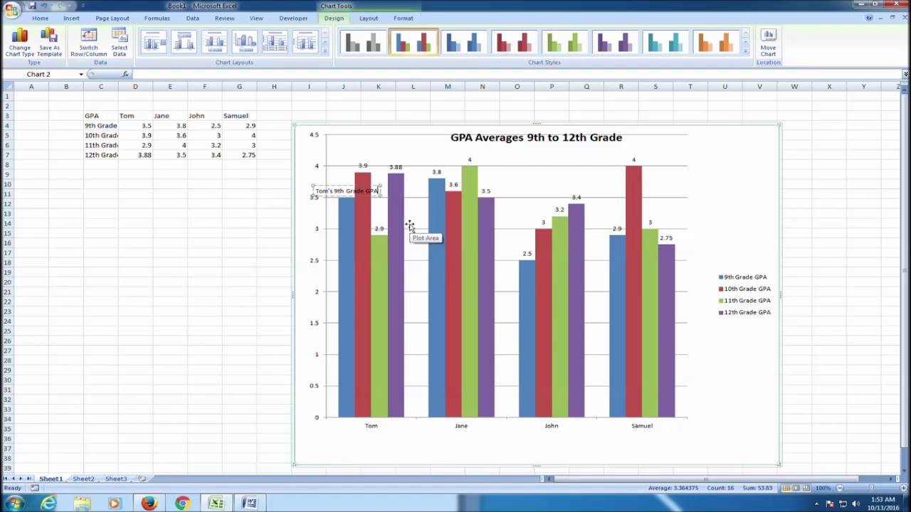
left_click(364, 164)
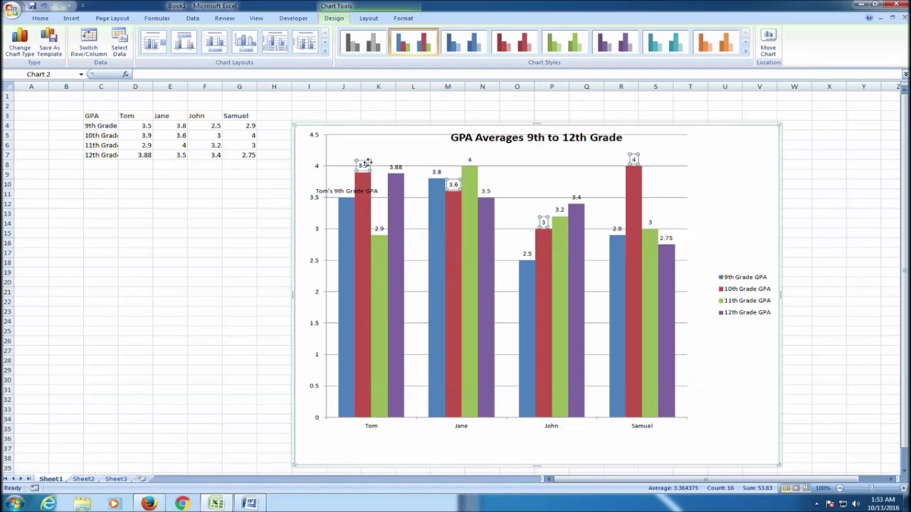
left_click(364, 165)
key("BackSpace")
key("BackSpace")
key("BackSpace")
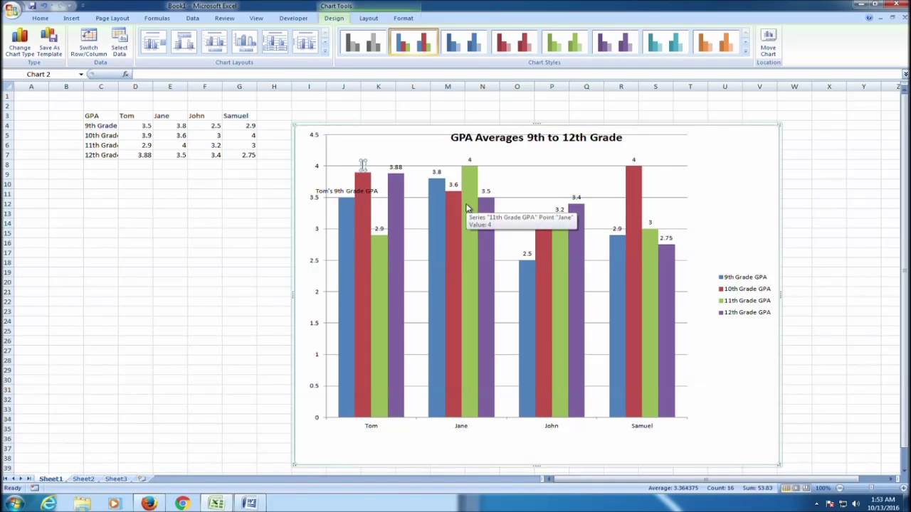
type("Tom's")
type(" 10th Grade GPA")
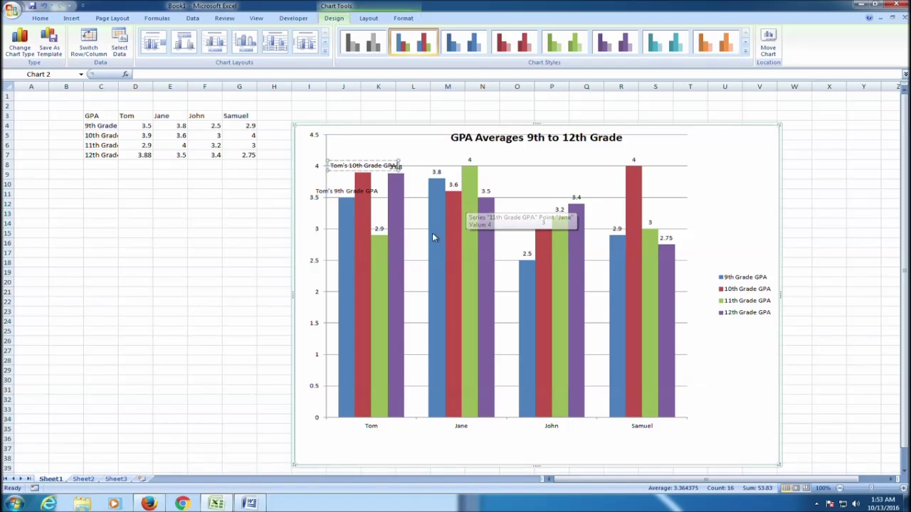
left_click(393, 204)
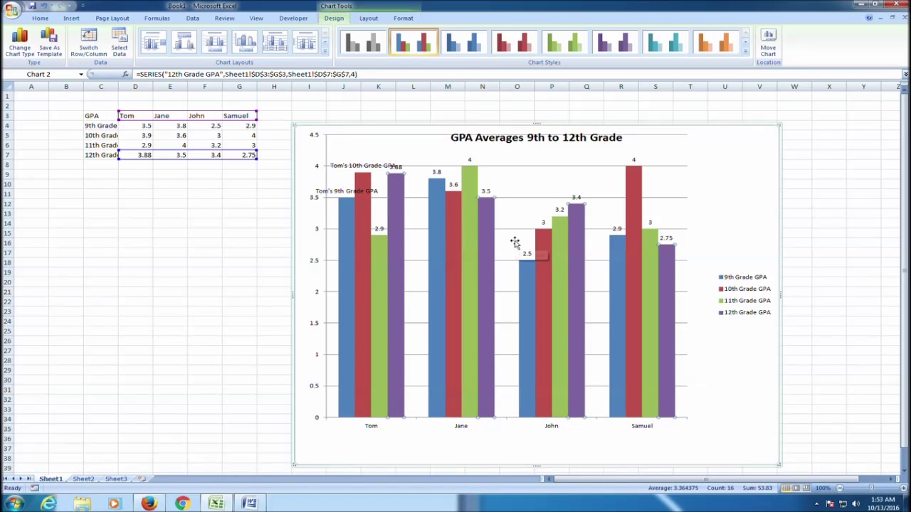
Step: Add 'You get the idea. We can change the columns, and let's see what that does.' to the Word notes
left_click(249, 503)
type("You get the iea")
key("BackSpace")
key("BackSpace")
key("BackSpace")
type("idea. ")
type("We can chang ethe")
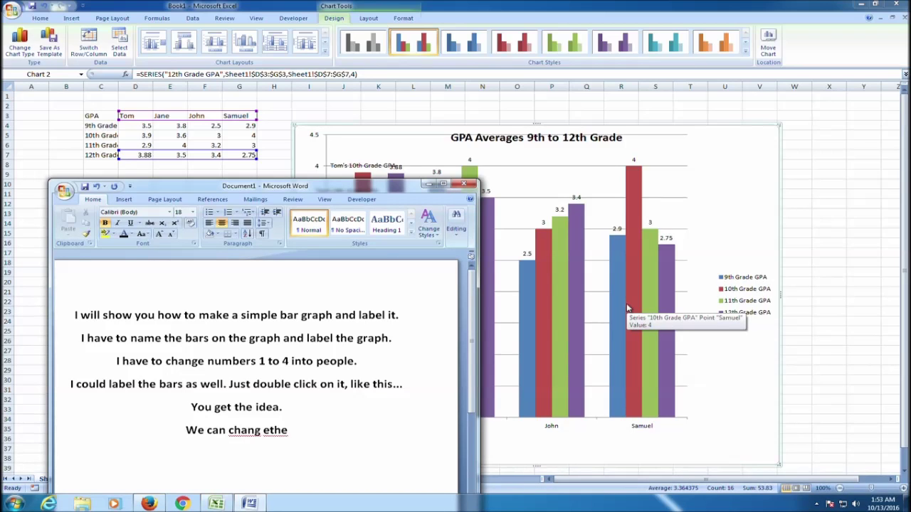
key("BackSpace")
key("BackSpace")
key("BackSpace")
type("e the columns, and lk")
key("BackSpace")
key("BackSpace")
type("k")
key("BackSpace")
type("let's see what")
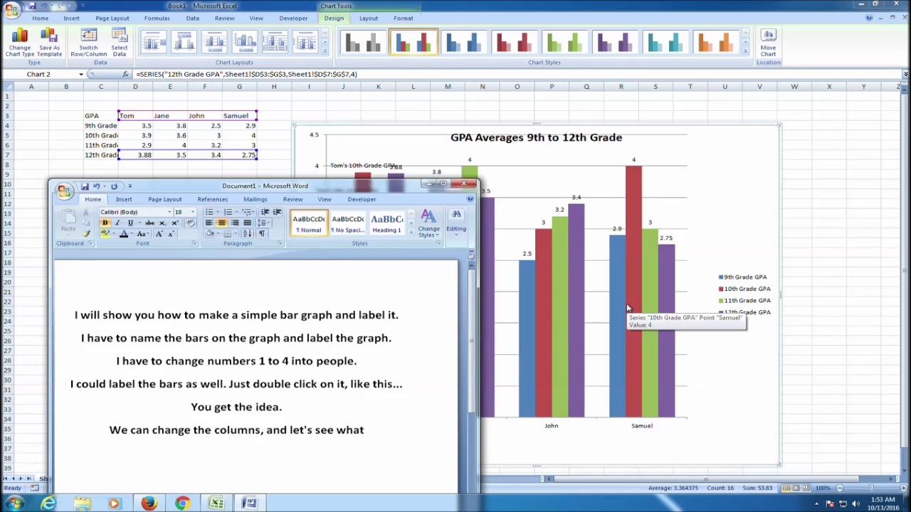
type(" that does.")
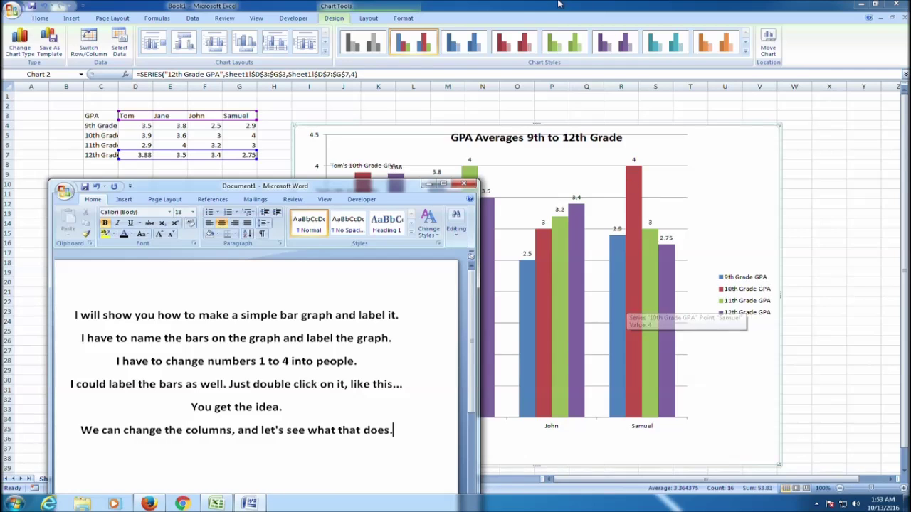
left_click(212, 6)
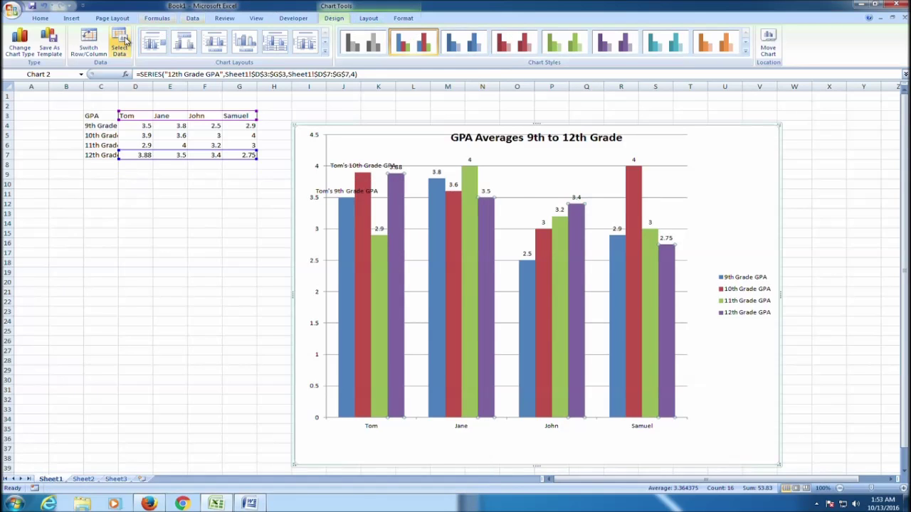
Step: Switch the chart's rows and columns so the legend lists Tom, Jane, John and Samuel over categories 1–4
left_click(357, 143)
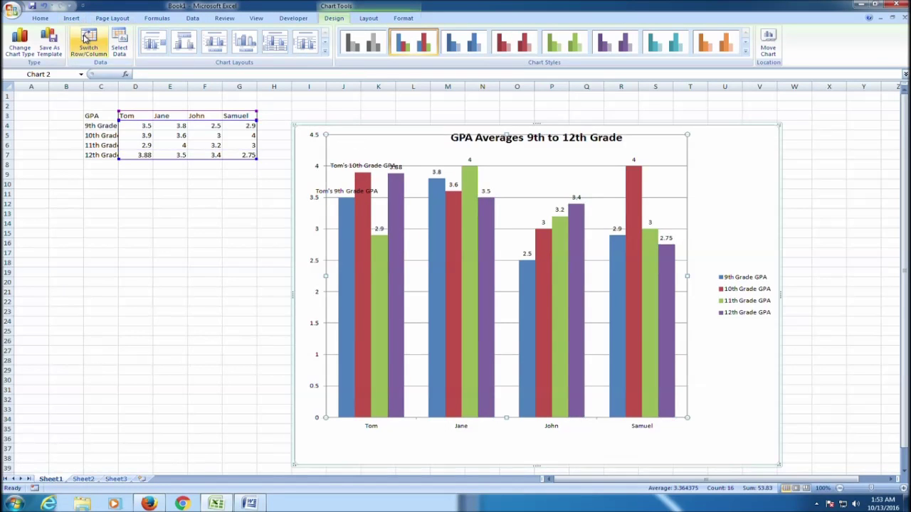
left_click(85, 37)
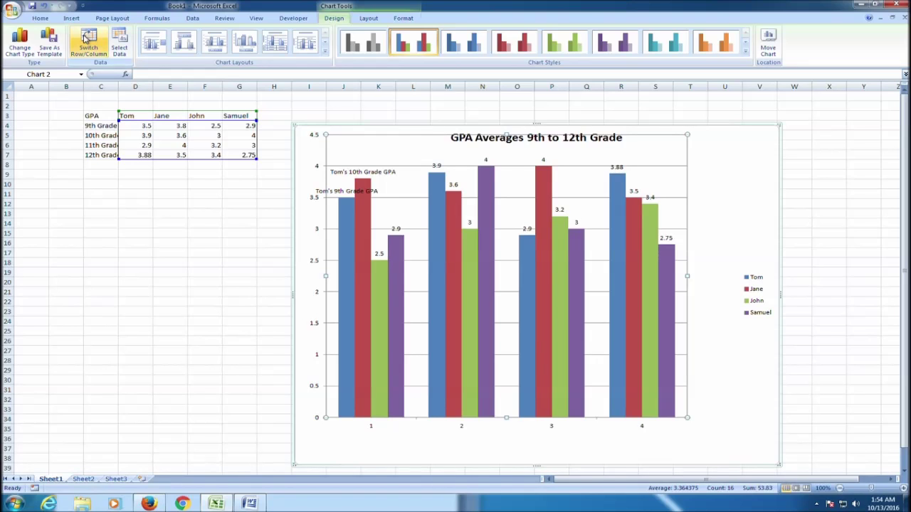
left_click(250, 503)
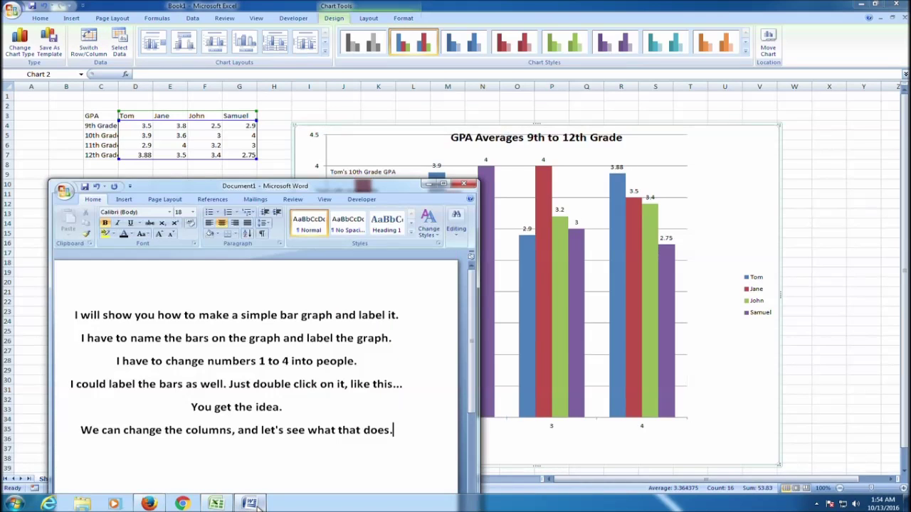
Step: Note 'It inverts everything, so let's switch it back.' and switch the chart back to grouping by student
type("It inverts everything.")
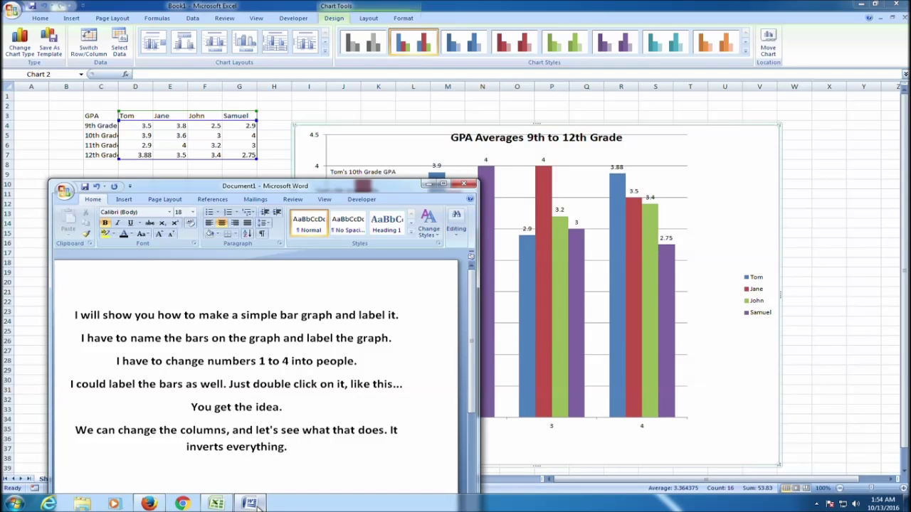
type(", so let's switch it back")
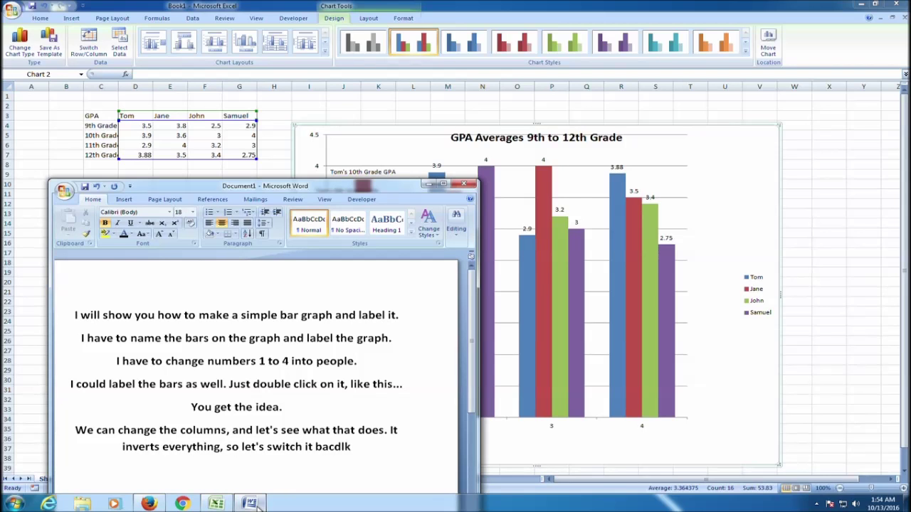
type(".")
left_click(249, 504)
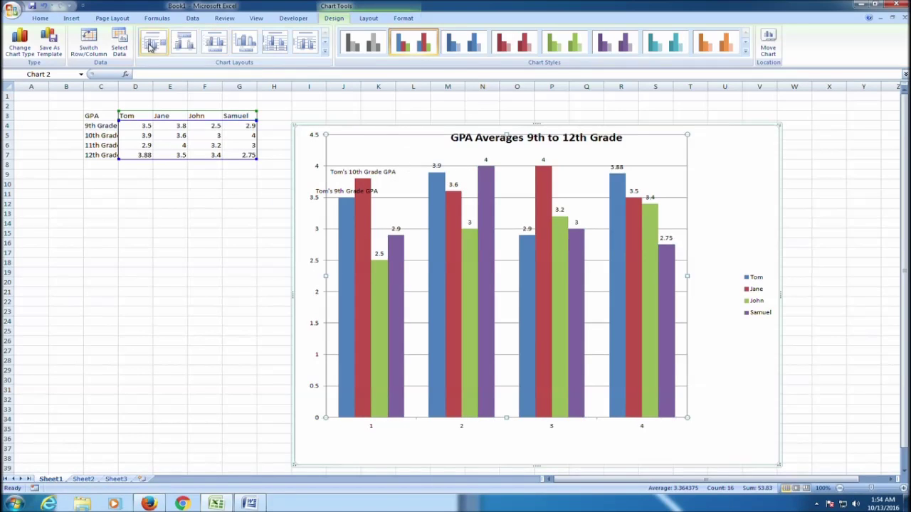
left_click(89, 49)
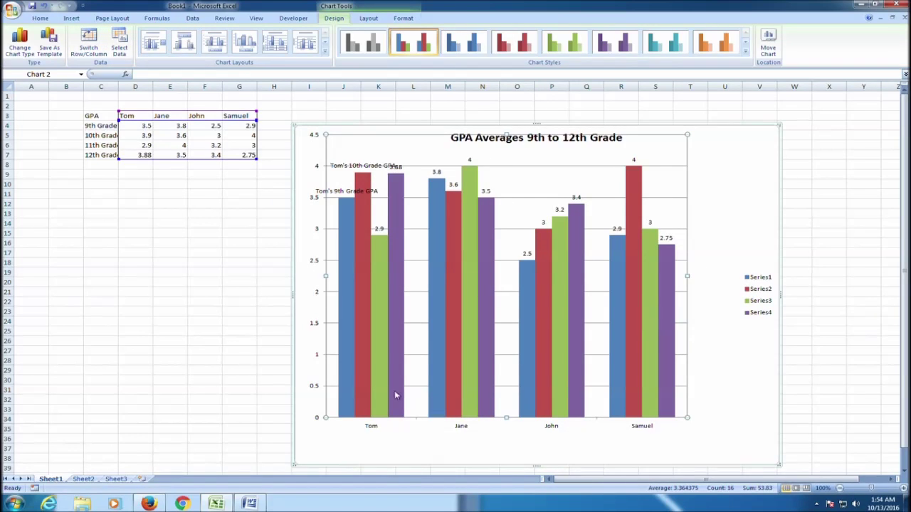
left_click(249, 503)
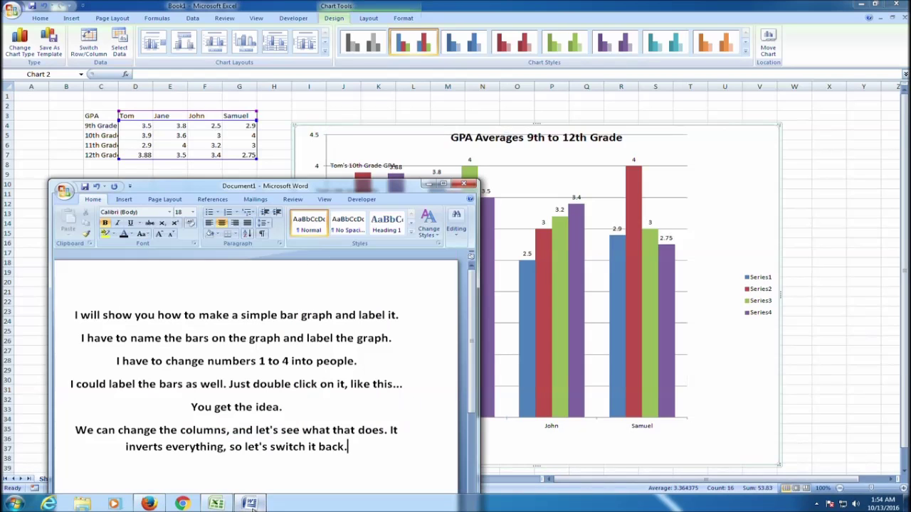
Step: Finish the notes with 'That's it very simple.' and bring the Excel GPA chart back in front
type("That's it.")
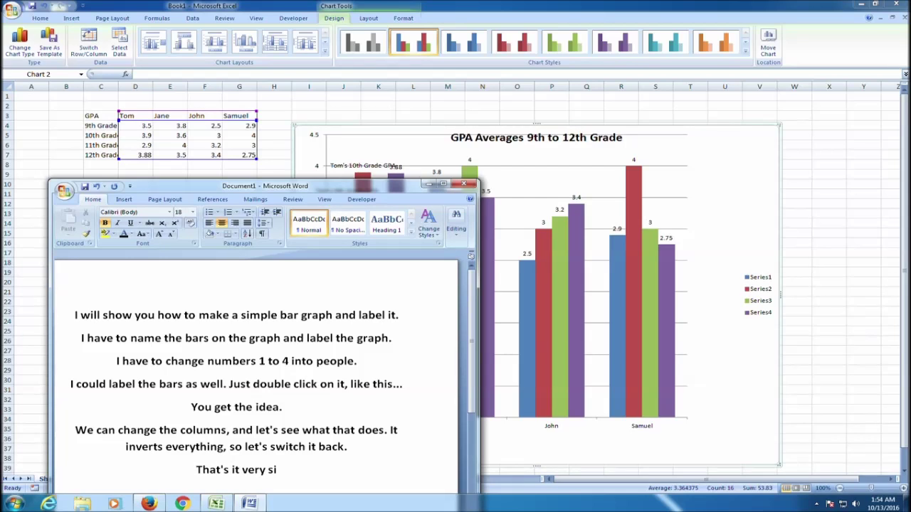
type("e.")
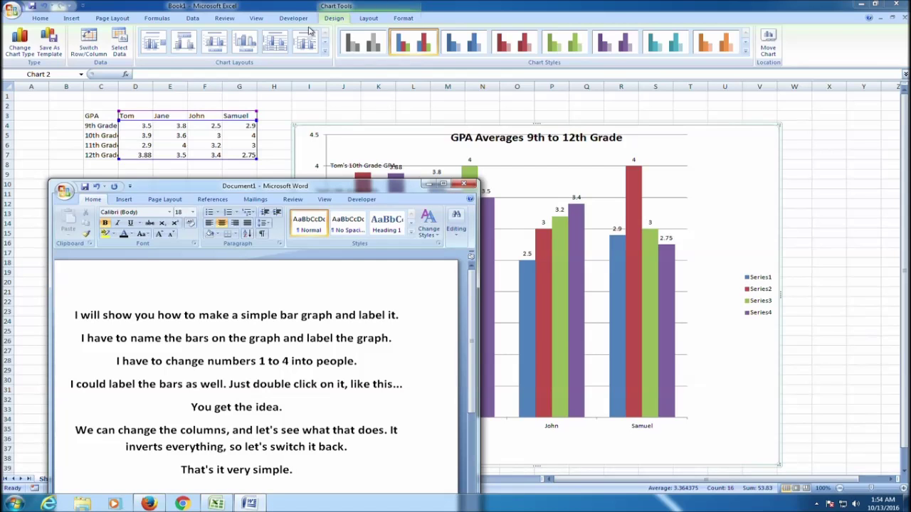
left_click(715, 156)
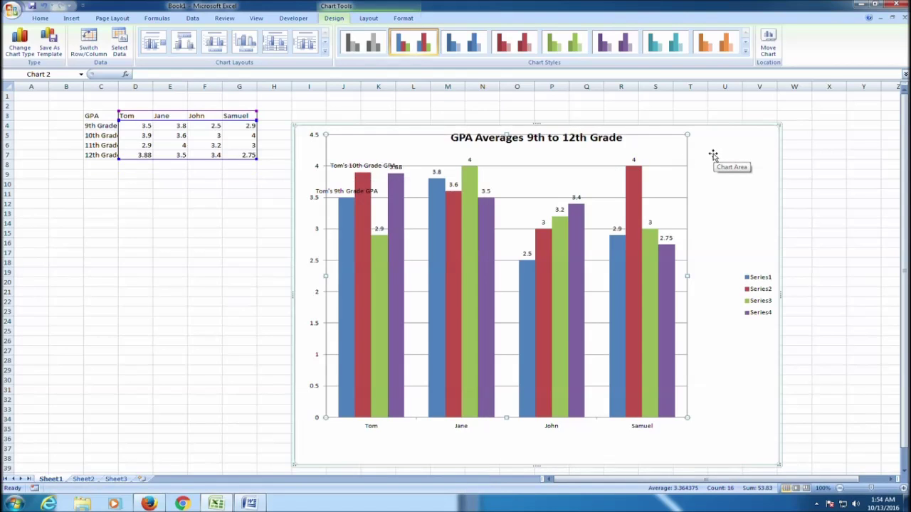